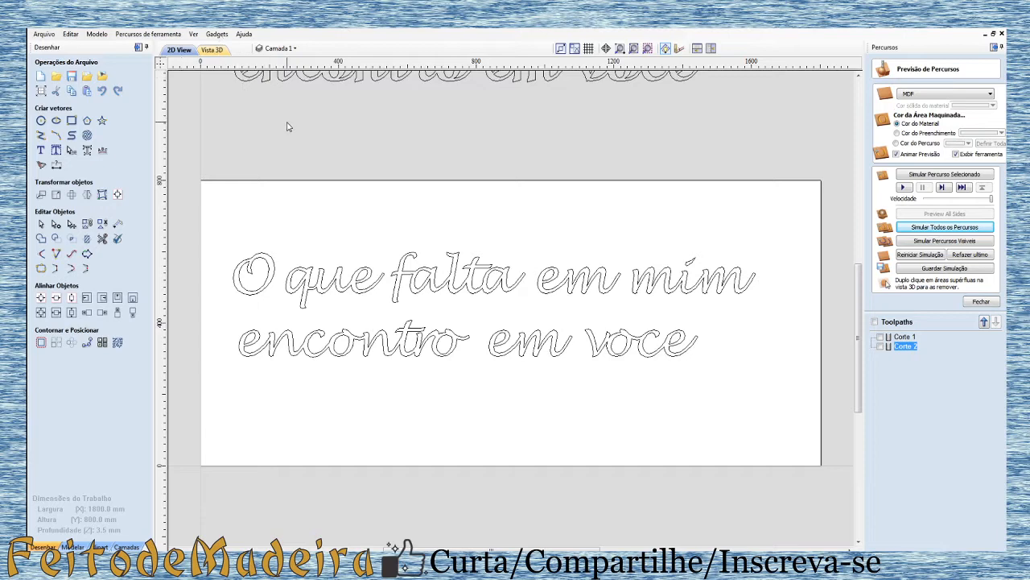
Step: View the lettering on the 3D board and check the job's width, height and thickness settings
{"action": "left_click", "coordinate": [213, 50]}
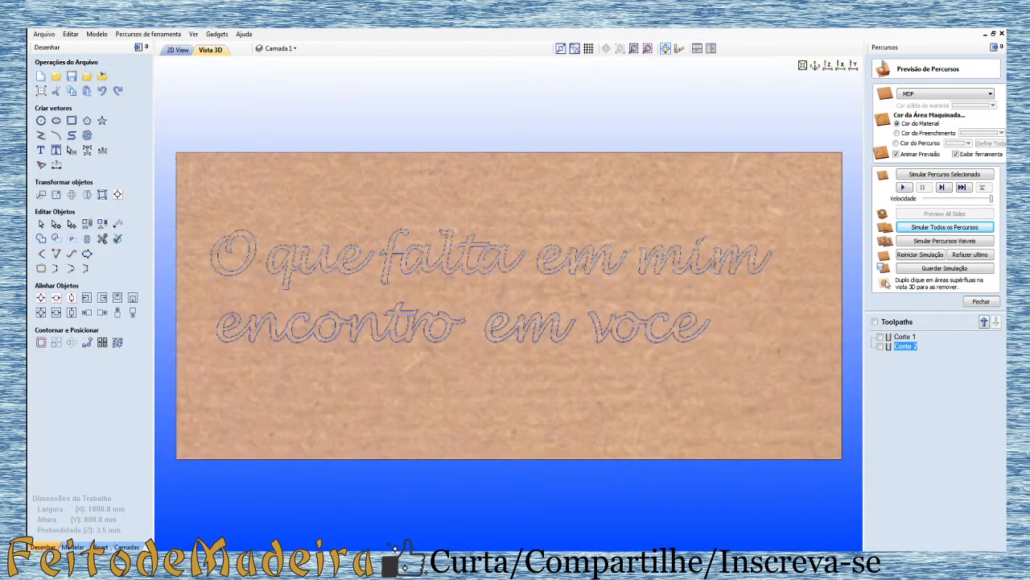
{"action": "mouse_move", "coordinate": [517, 567]}
{"action": "left_click", "coordinate": [39, 92]}
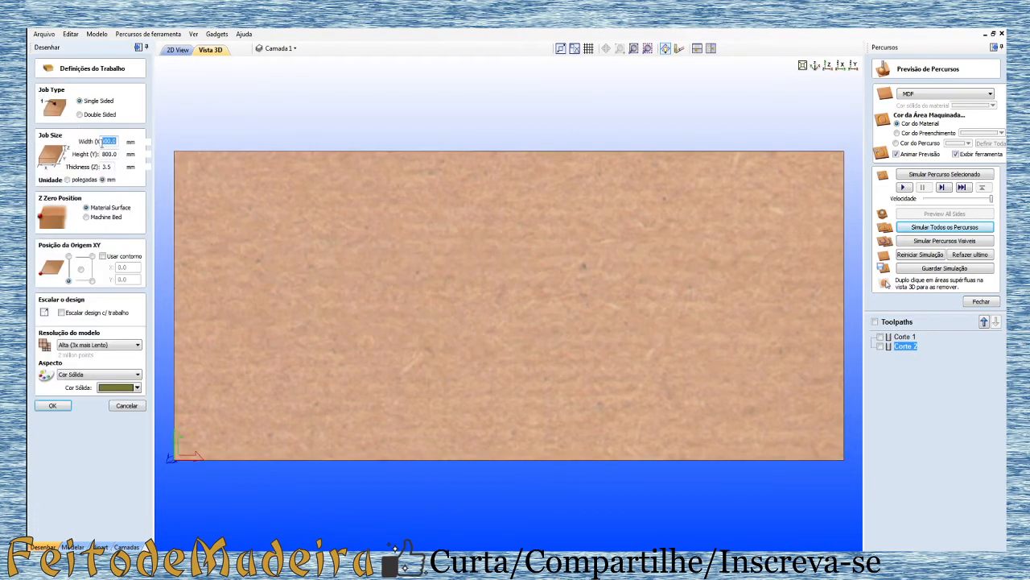
{"action": "left_click", "coordinate": [112, 141]}
{"action": "left_click", "coordinate": [175, 50]}
{"action": "scroll", "coordinate": [298, 256], "scroll_direction": "down", "scroll_amount": 3}
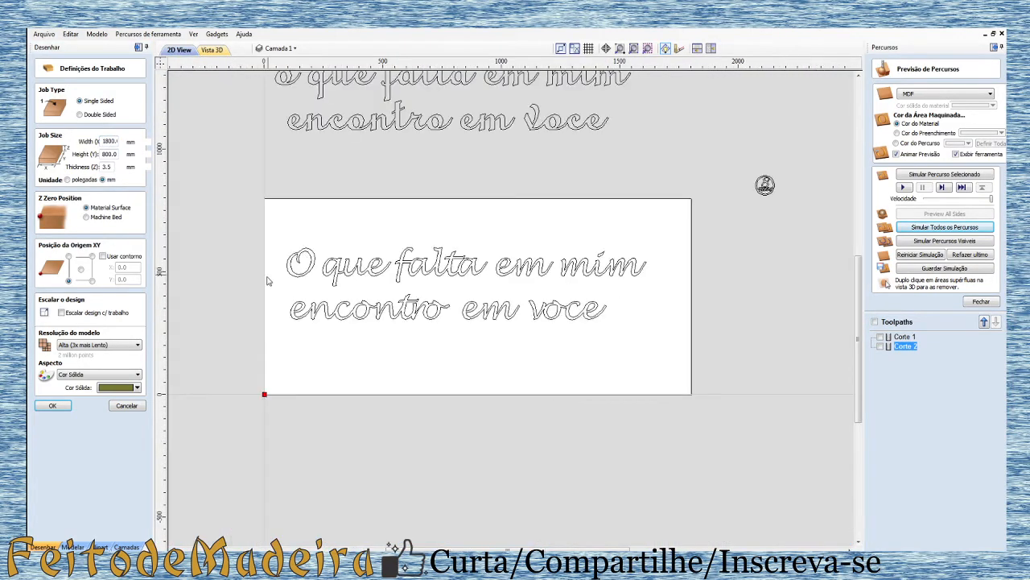
{"action": "left_click", "coordinate": [120, 406]}
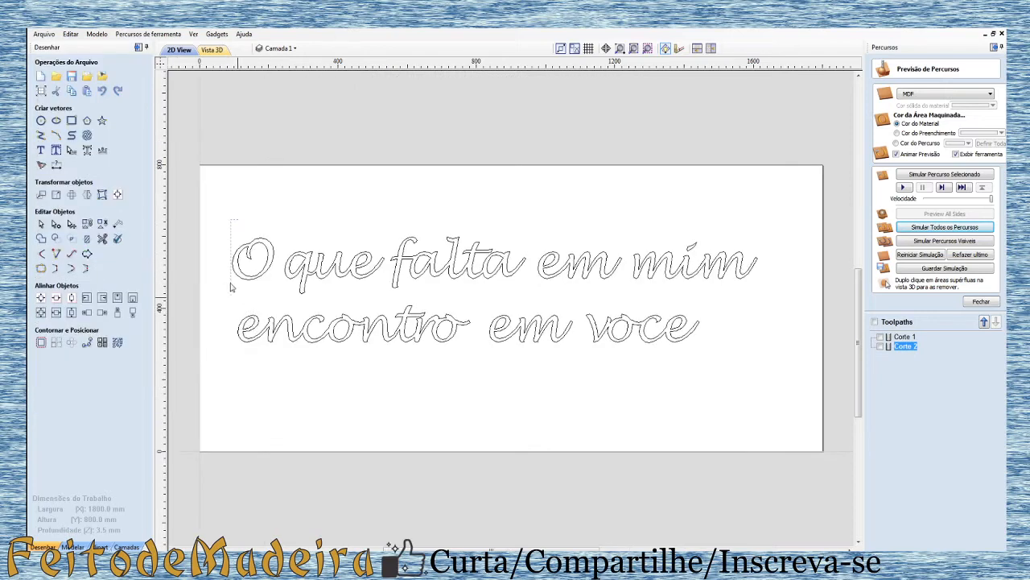
Step: Check the dimensions of the whole two-line lettering, and of the words "falta" and "que" separately
{"action": "left_click_drag", "start_coordinate": [231, 220], "coordinate": [784, 380]}
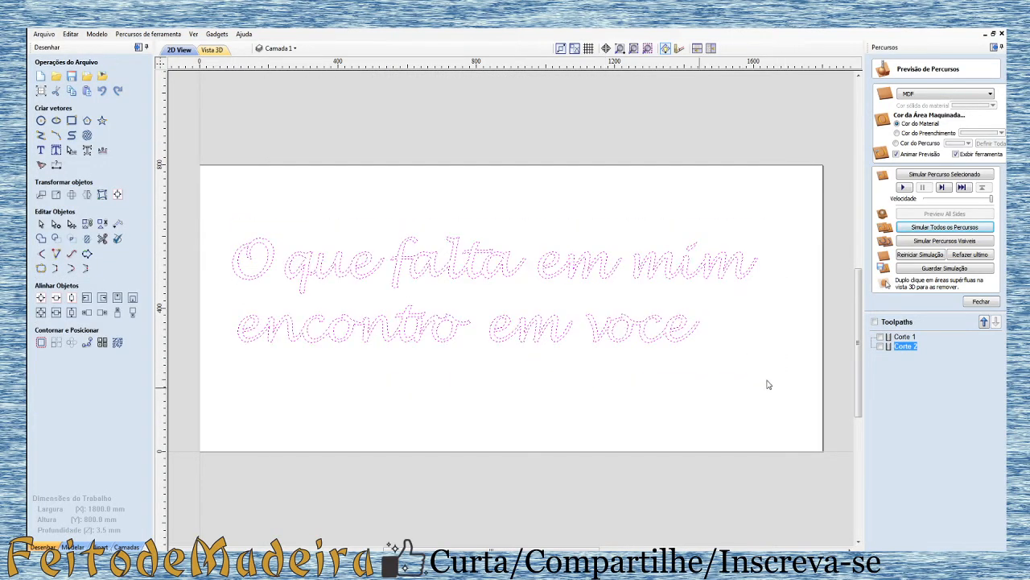
{"action": "left_click", "coordinate": [56, 195]}
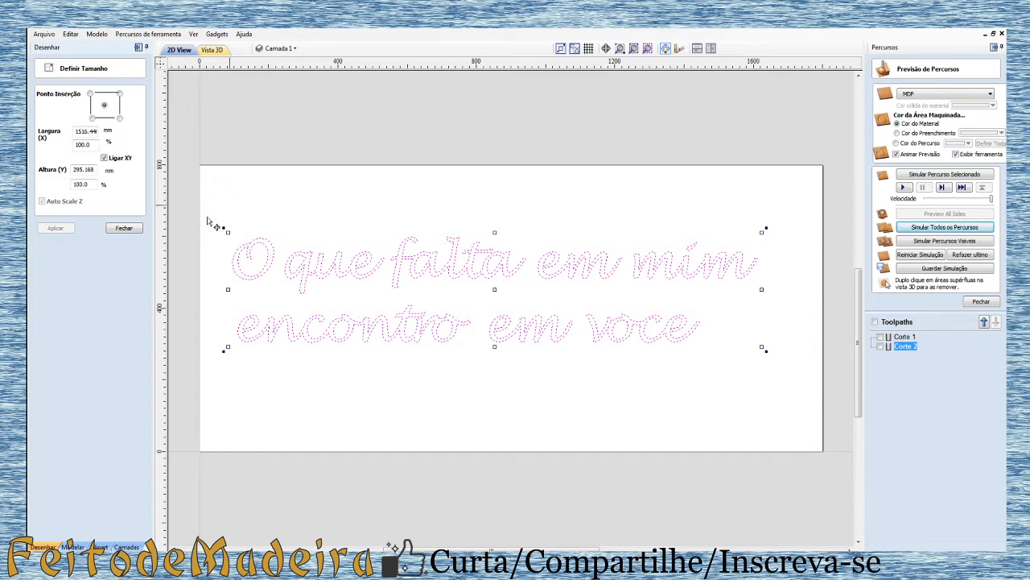
{"action": "left_click", "coordinate": [384, 207]}
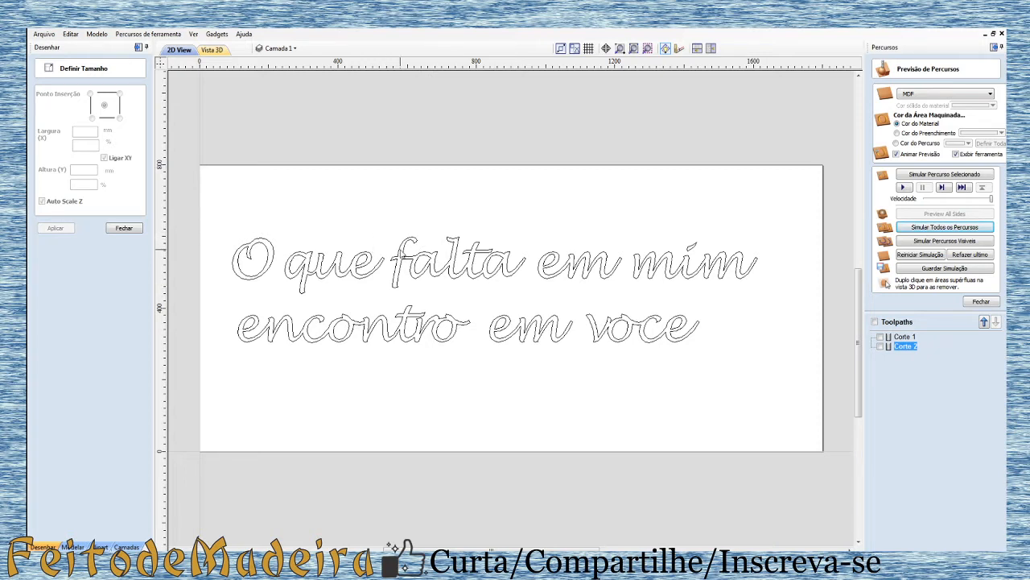
{"action": "left_click", "coordinate": [400, 248]}
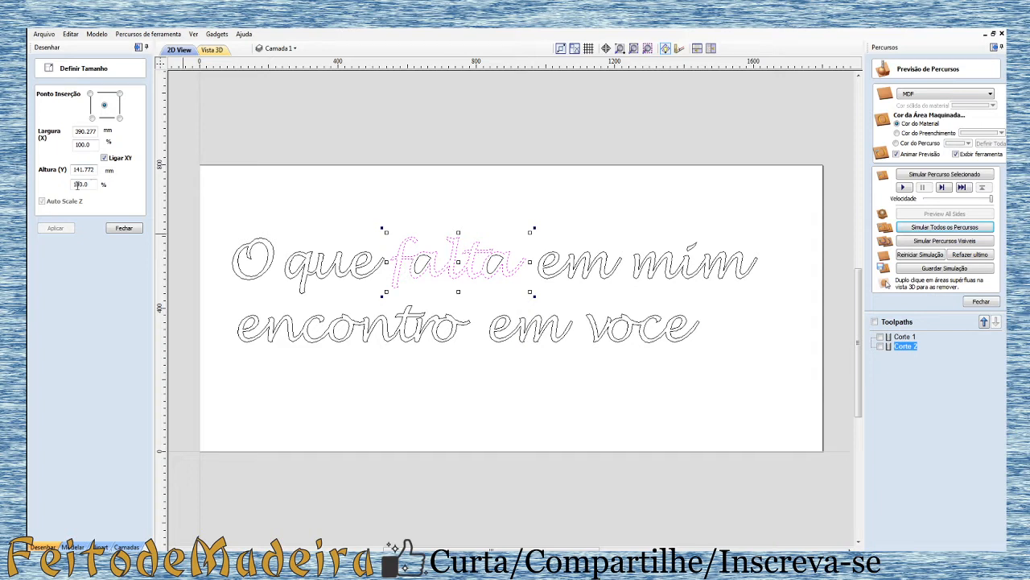
{"action": "left_click", "coordinate": [332, 269]}
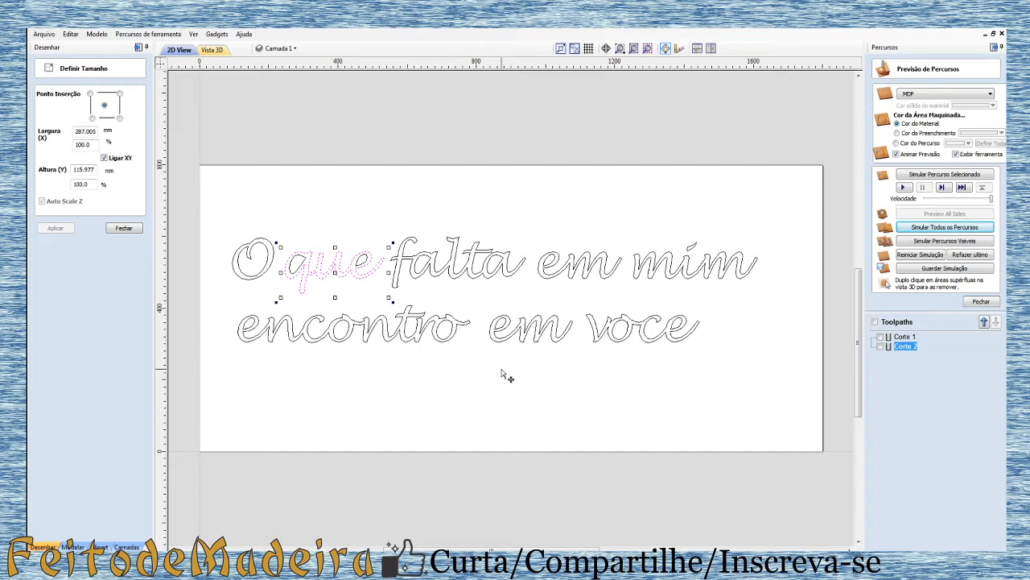
{"action": "left_click", "coordinate": [464, 209]}
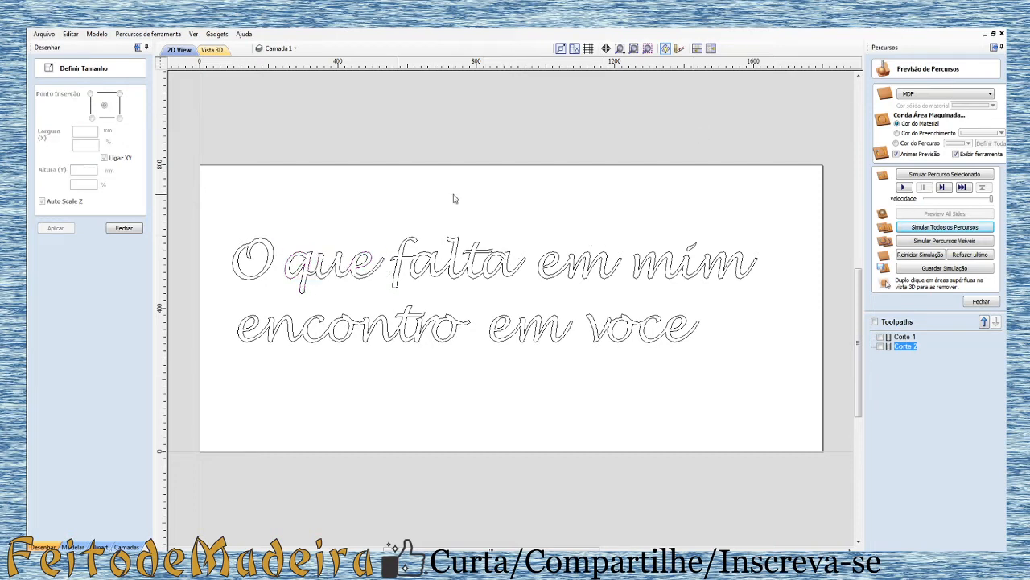
Step: Try resizing the whole lettering freehand, first in width only, ending at about 387 mm wide by 111 mm high
{"action": "left_click_drag", "start_coordinate": [212, 221], "coordinate": [781, 348]}
{"action": "left_click", "coordinate": [771, 291]}
{"action": "left_click_drag", "start_coordinate": [226, 227], "coordinate": [818, 374]}
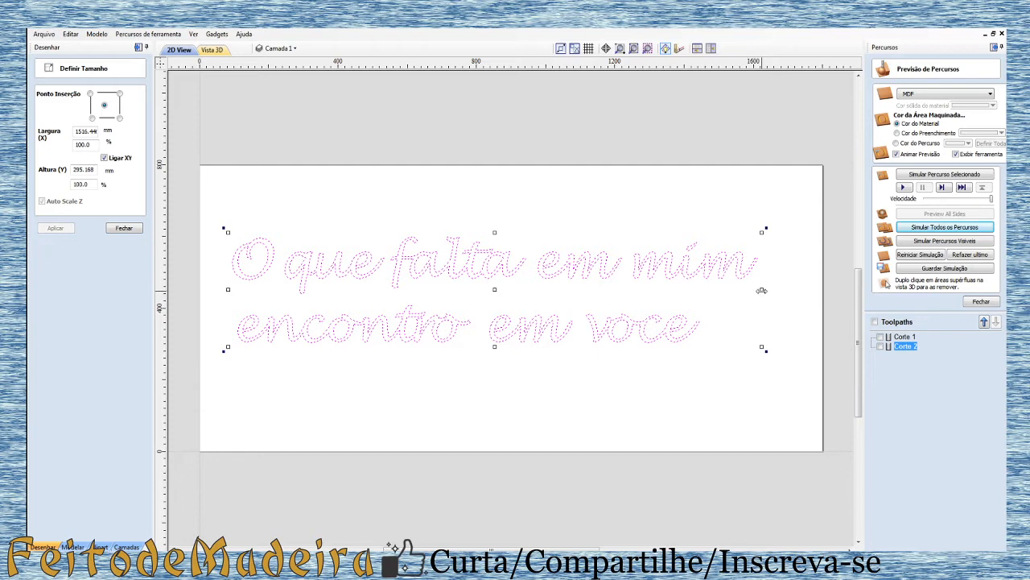
{"action": "left_click_drag", "start_coordinate": [761, 289], "coordinate": [499, 289]}
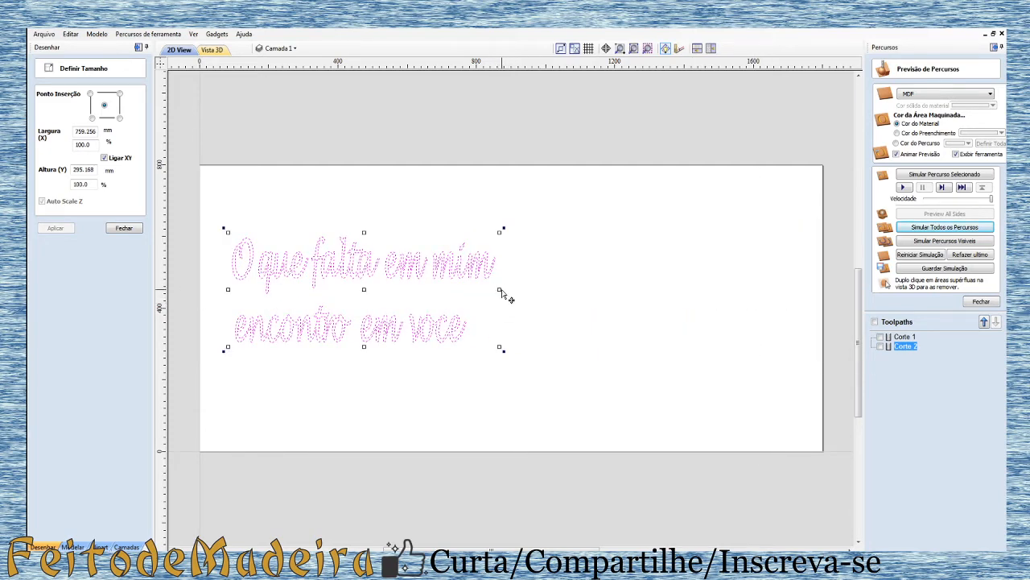
{"action": "left_click_drag", "start_coordinate": [499, 291], "coordinate": [594, 318]}
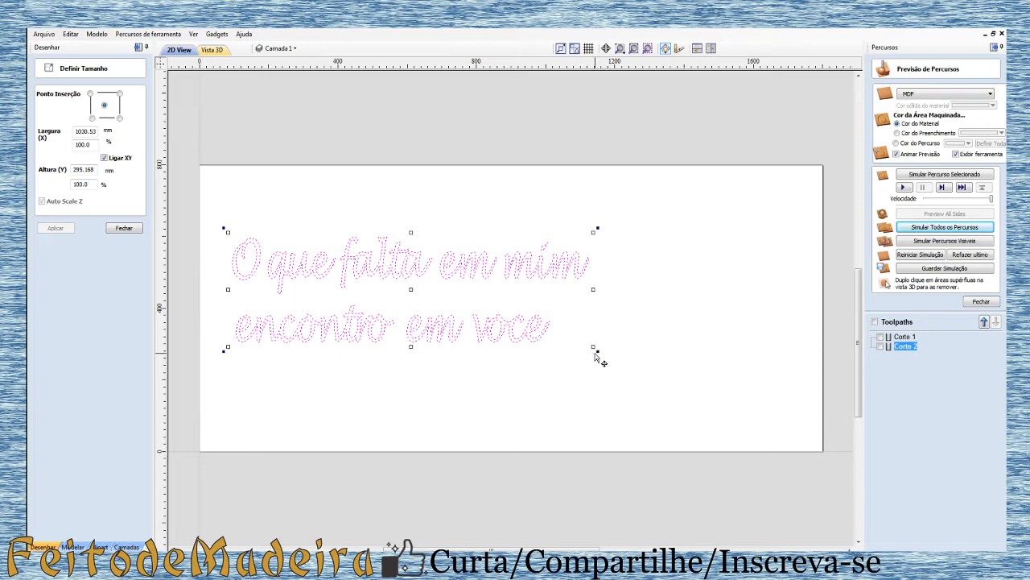
{"action": "left_click_drag", "start_coordinate": [594, 349], "coordinate": [551, 278]}
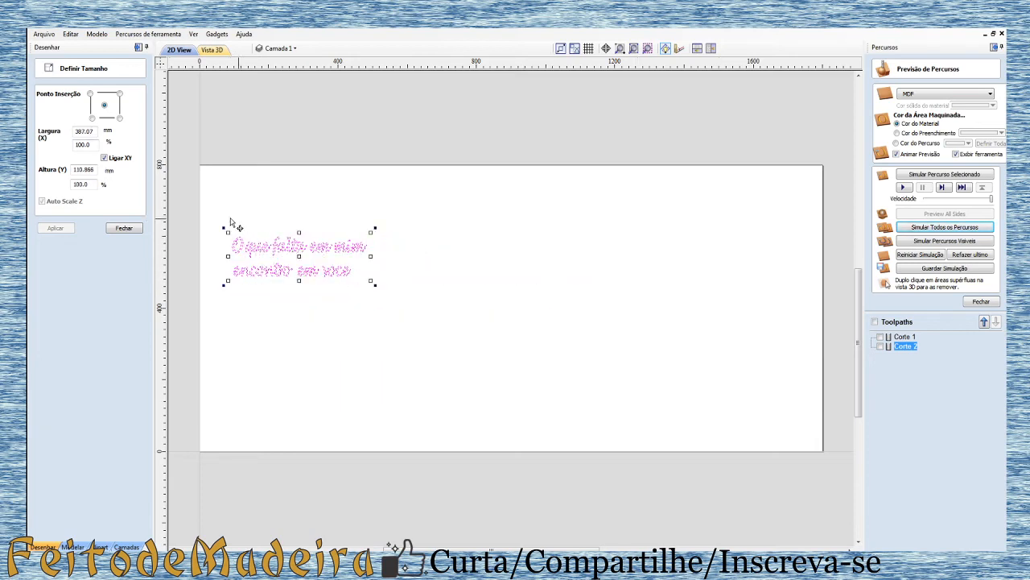
Step: Undo the freehand resizes of the lettering
{"action": "key", "text": "ctrl+z"}
{"action": "key", "text": "ctrl+z"}
{"action": "key", "text": "ctrl+z"}
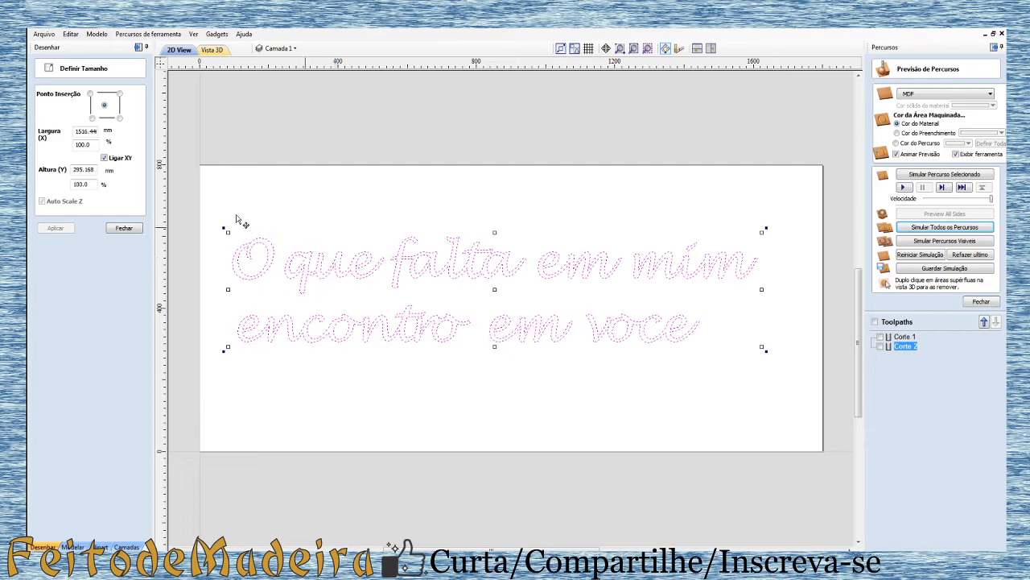
Step: Resize the whole two-line lettering to 2000 mm wide with width and height linked
{"action": "left_click", "coordinate": [354, 233]}
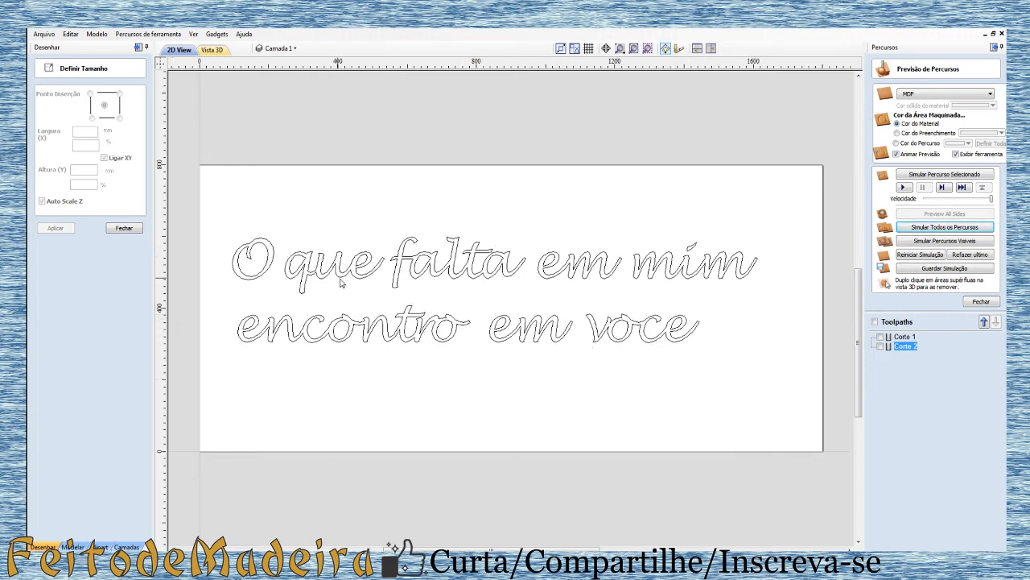
{"action": "left_click_drag", "start_coordinate": [210, 198], "coordinate": [782, 391]}
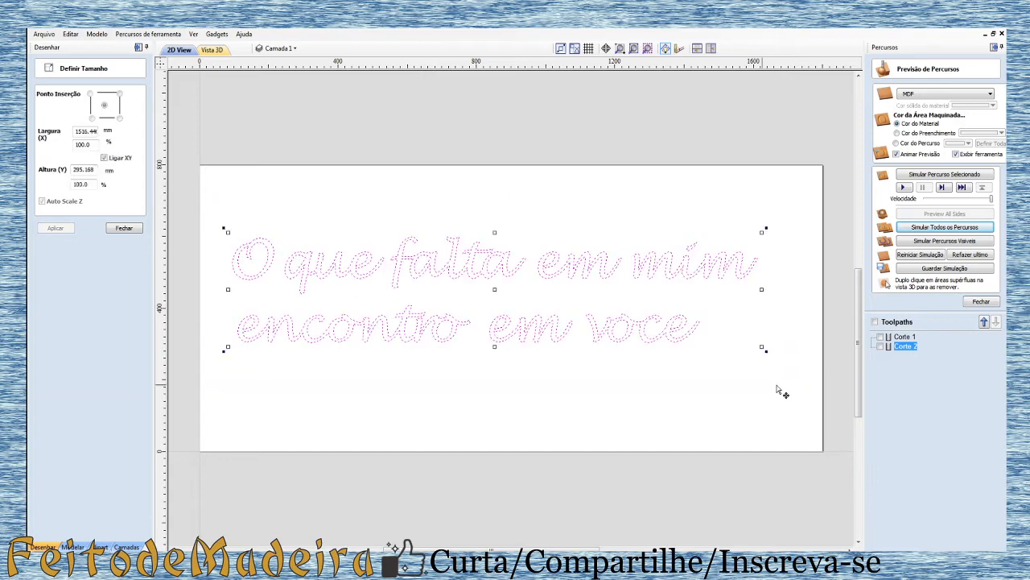
{"action": "double_click", "coordinate": [81, 133]}
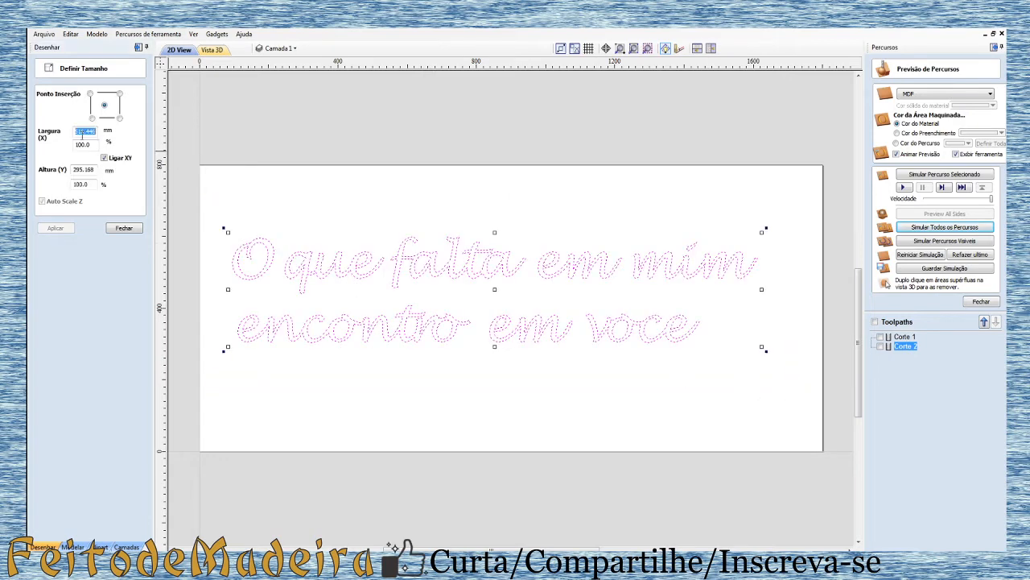
{"action": "type", "text": "2000"}
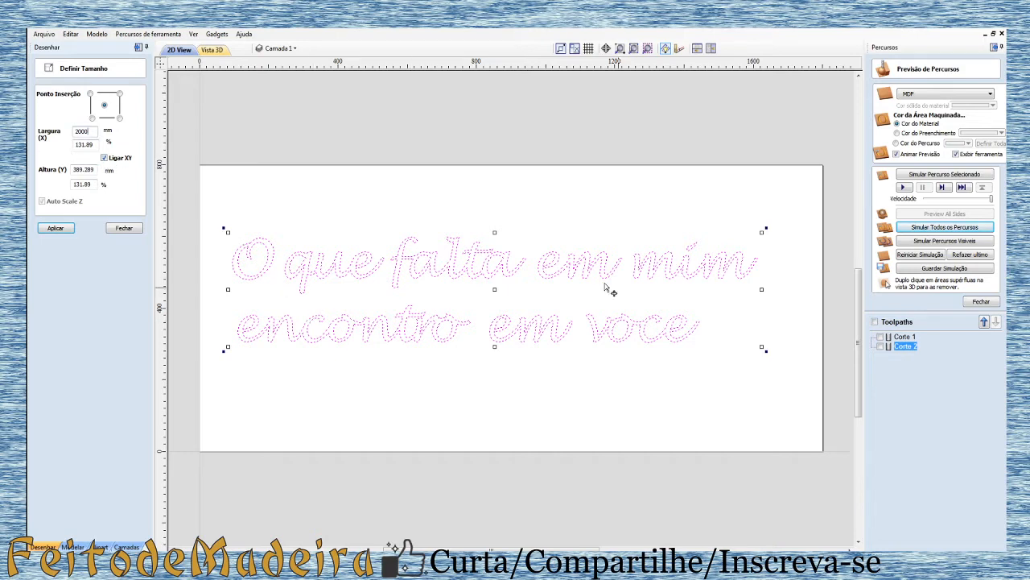
{"action": "left_click", "coordinate": [60, 230]}
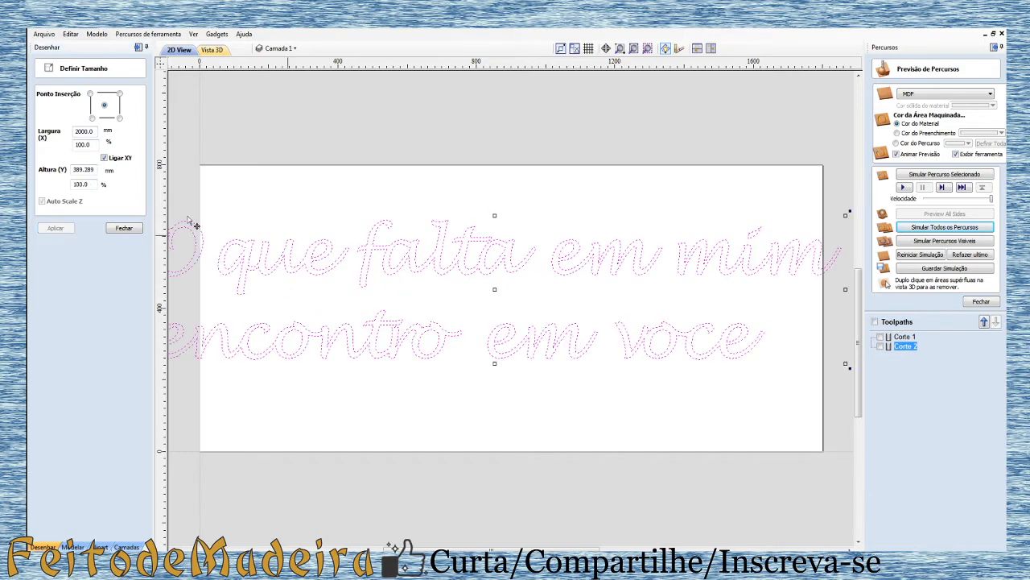
{"action": "left_click", "coordinate": [444, 287]}
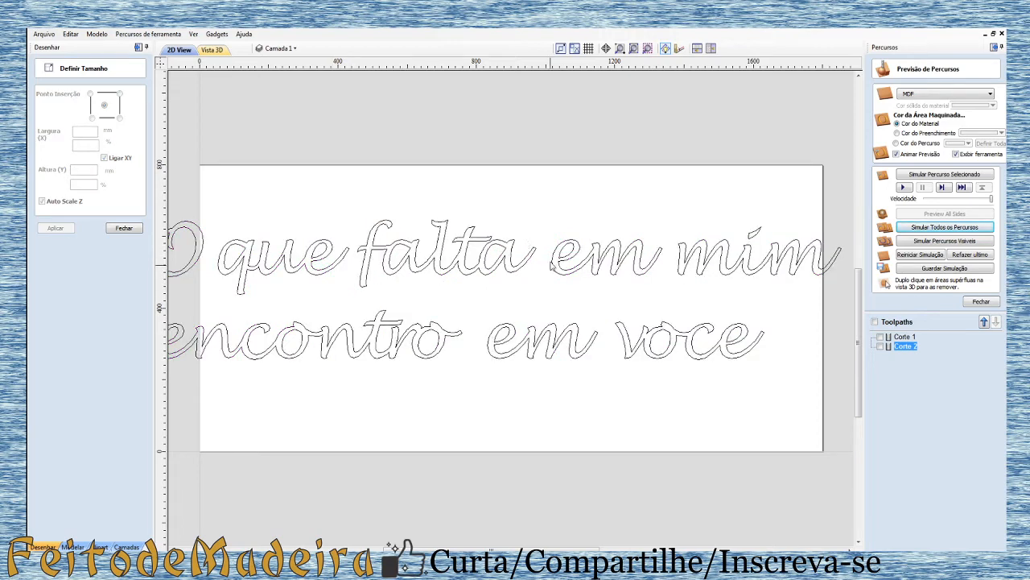
Step: Check the Corte 2 toolpath details, leave the sizing tool and undo the last resize of the lettering
{"action": "scroll", "coordinate": [624, 270], "scroll_direction": "down", "scroll_amount": 1}
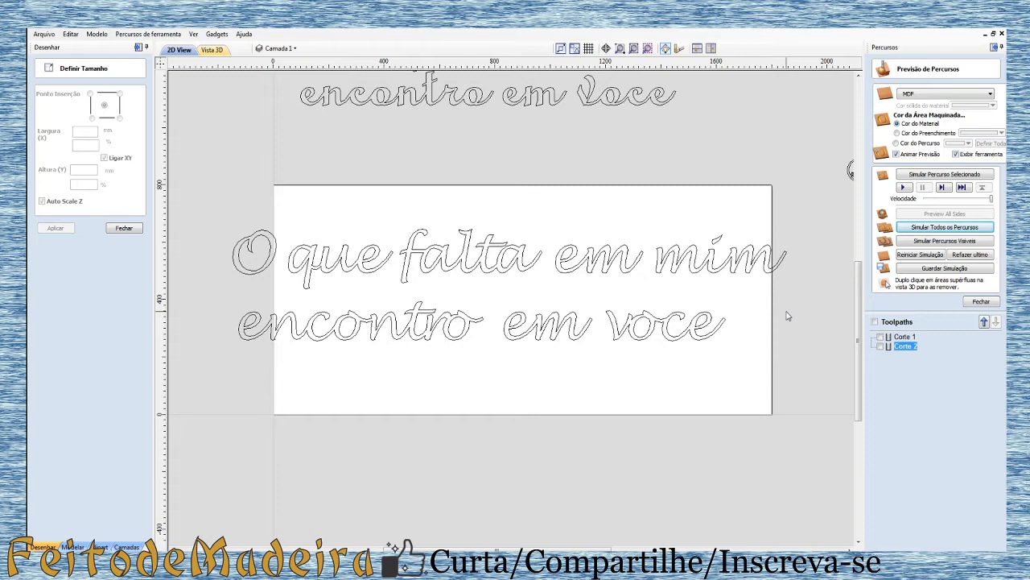
{"action": "mouse_move", "coordinate": [914, 348]}
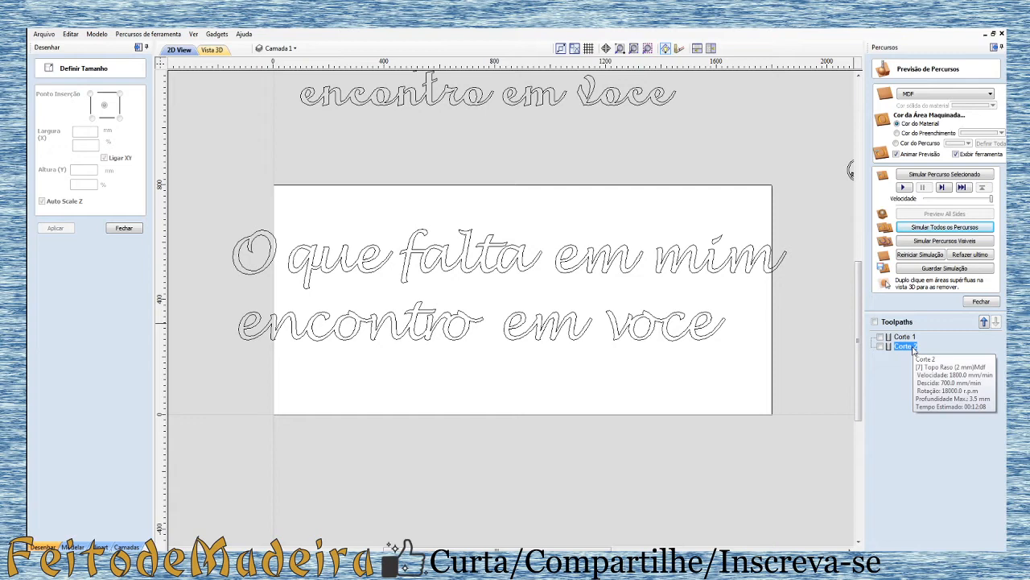
{"action": "left_click", "coordinate": [125, 229]}
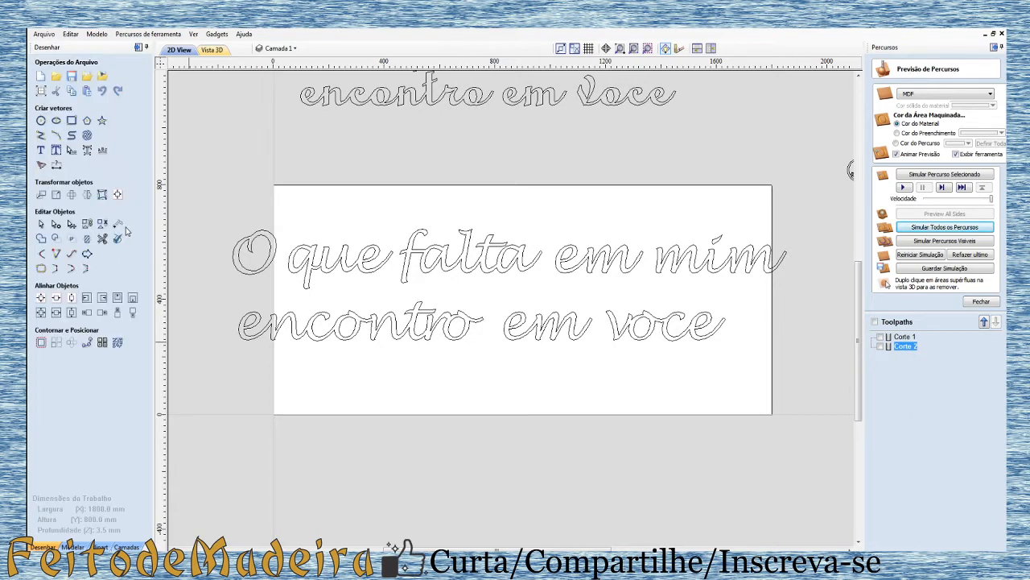
{"action": "key", "text": "ctrl+z"}
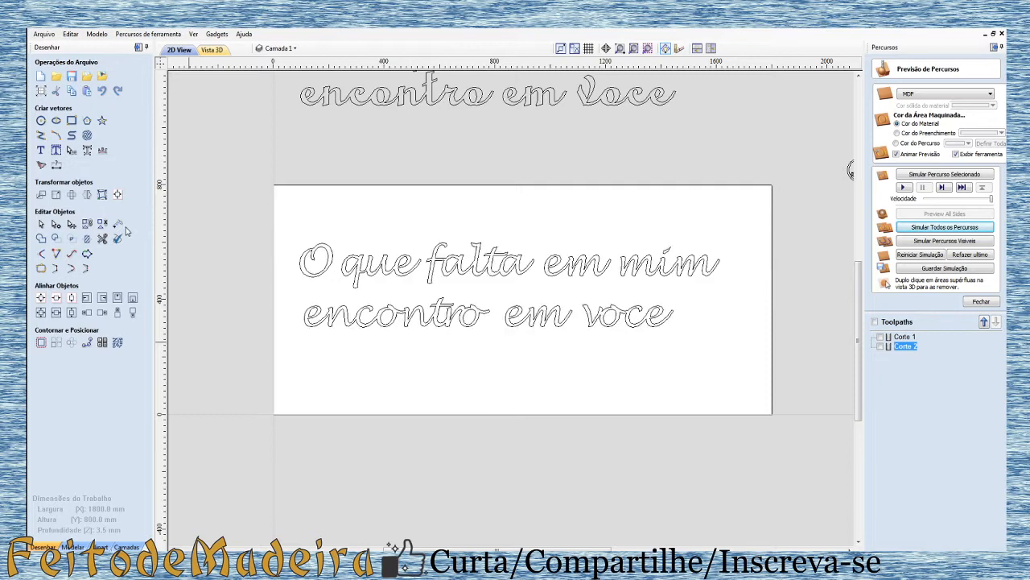
Step: Show the Corte 1 and Corte 2 toolpaths on the 3D board and simulate all toolpaths
{"action": "left_click", "coordinate": [211, 50]}
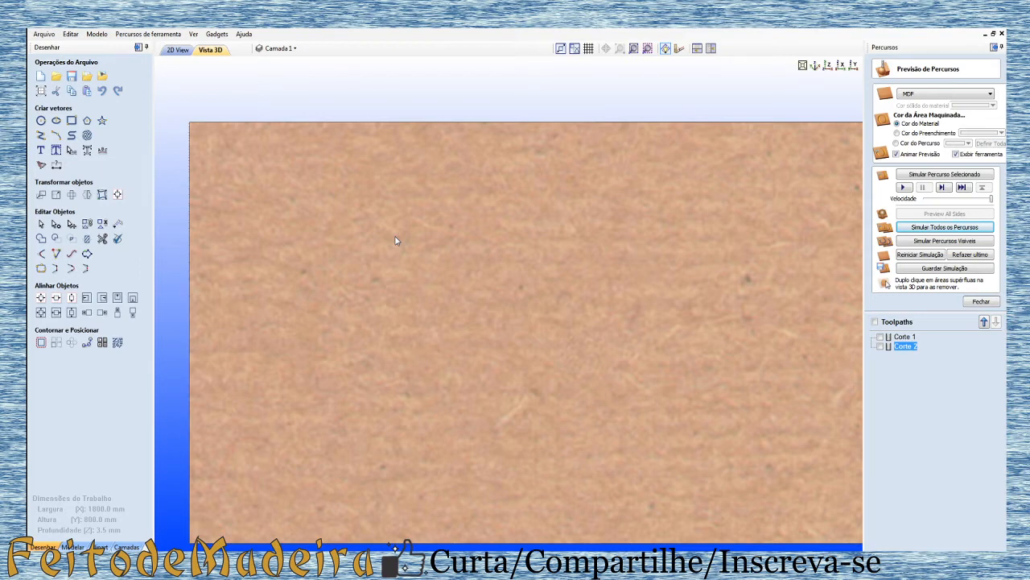
{"action": "scroll", "coordinate": [402, 278], "scroll_direction": "down", "scroll_amount": 5}
{"action": "scroll", "coordinate": [434, 279], "scroll_direction": "up", "scroll_amount": 2}
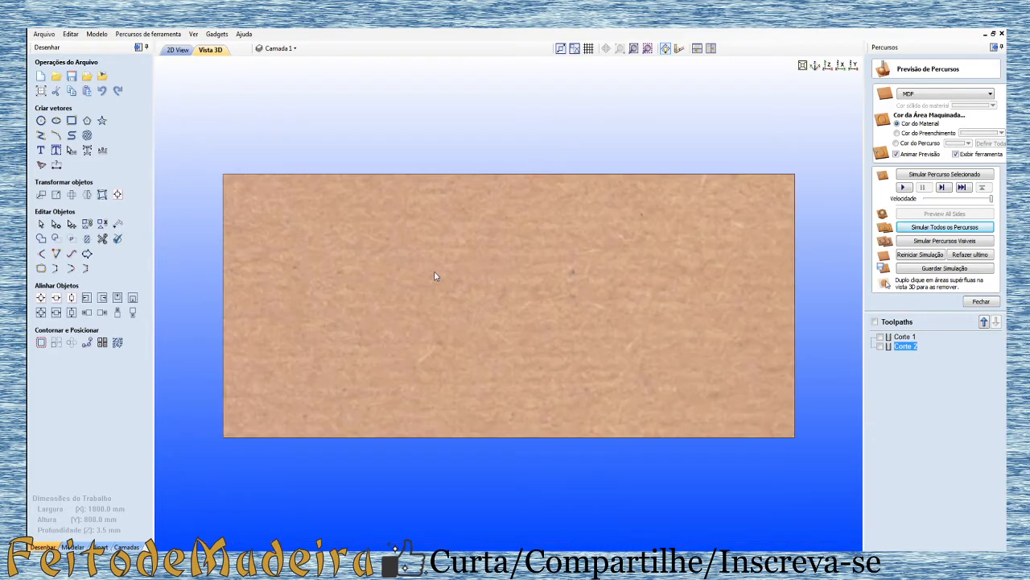
{"action": "left_click", "coordinate": [177, 50]}
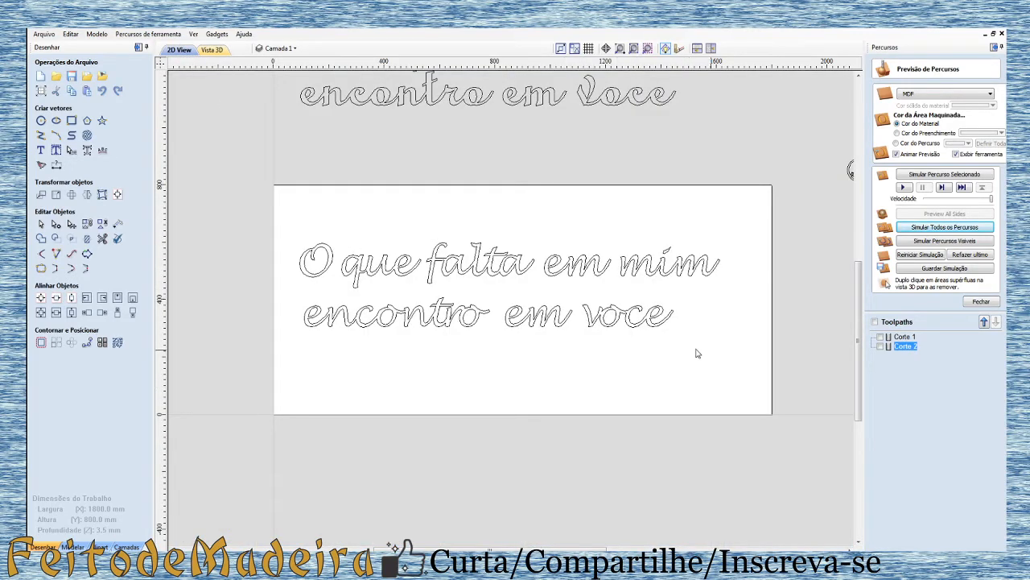
{"action": "left_click", "coordinate": [211, 50]}
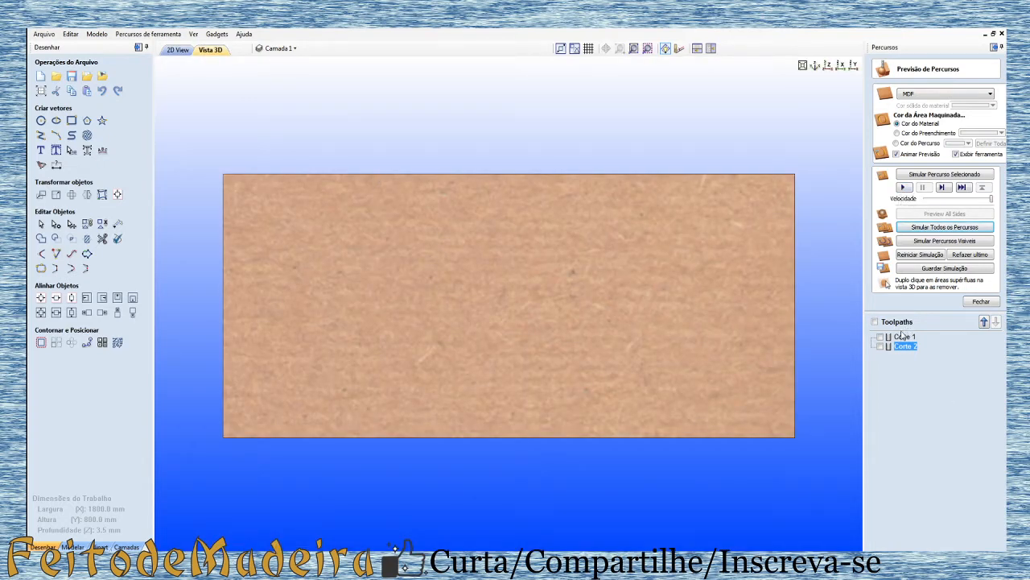
{"action": "left_click", "coordinate": [880, 337]}
{"action": "left_click", "coordinate": [880, 346]}
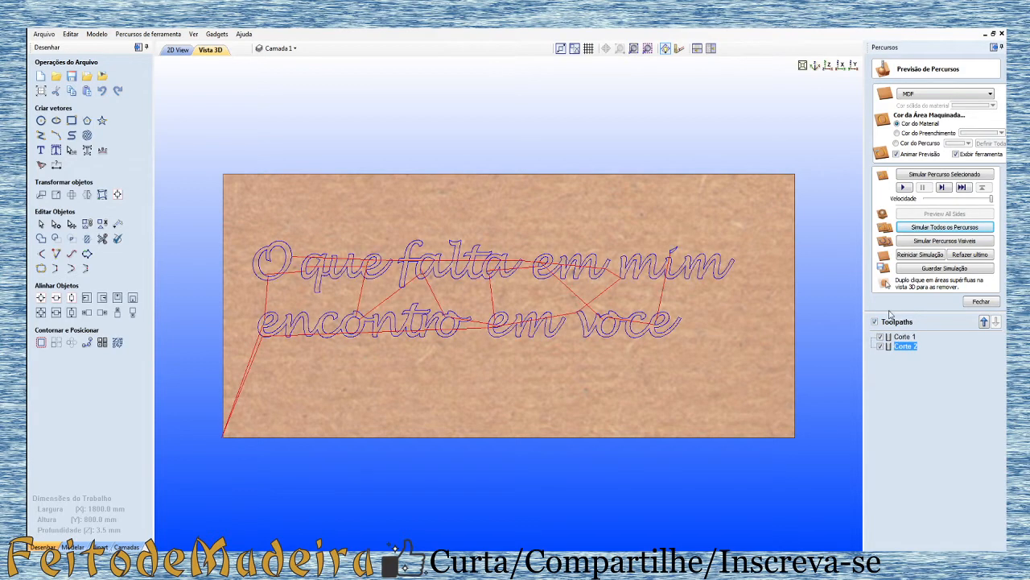
{"action": "left_click", "coordinate": [933, 228]}
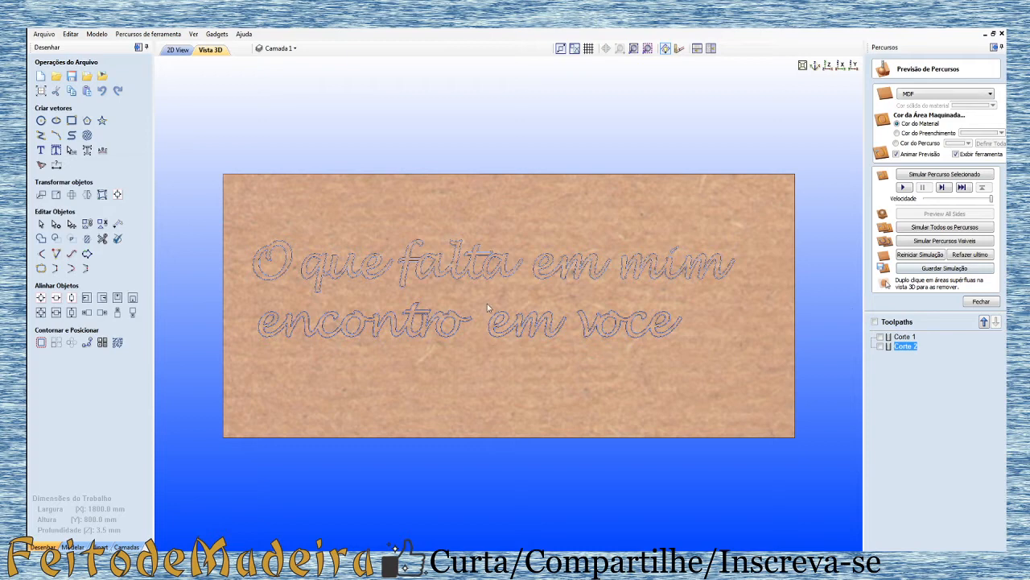
Step: Try removing the surplus board around the lettering in the 3D preview, and reset the simulation
{"action": "double_click", "coordinate": [679, 296]}
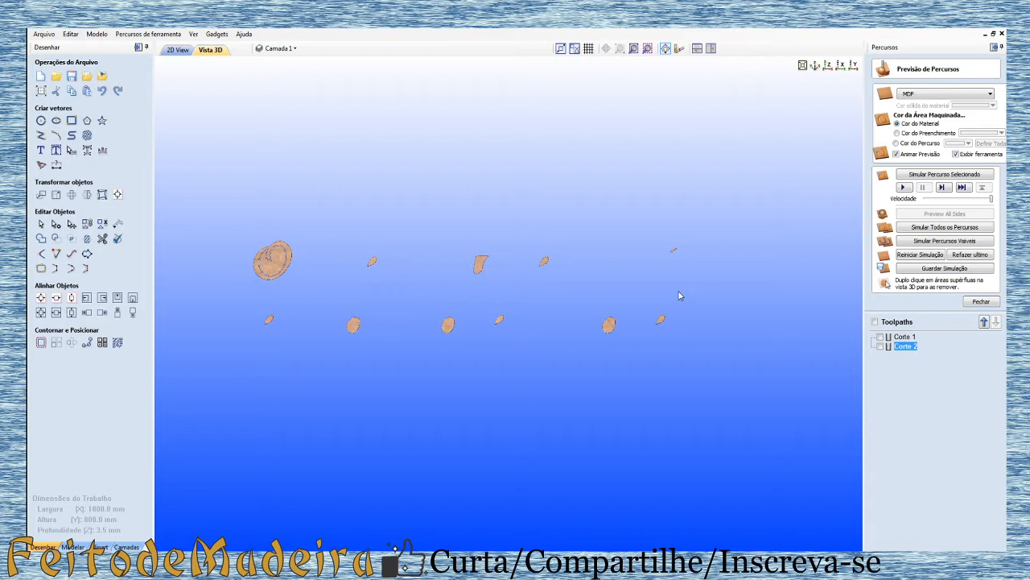
{"action": "left_click", "coordinate": [180, 50]}
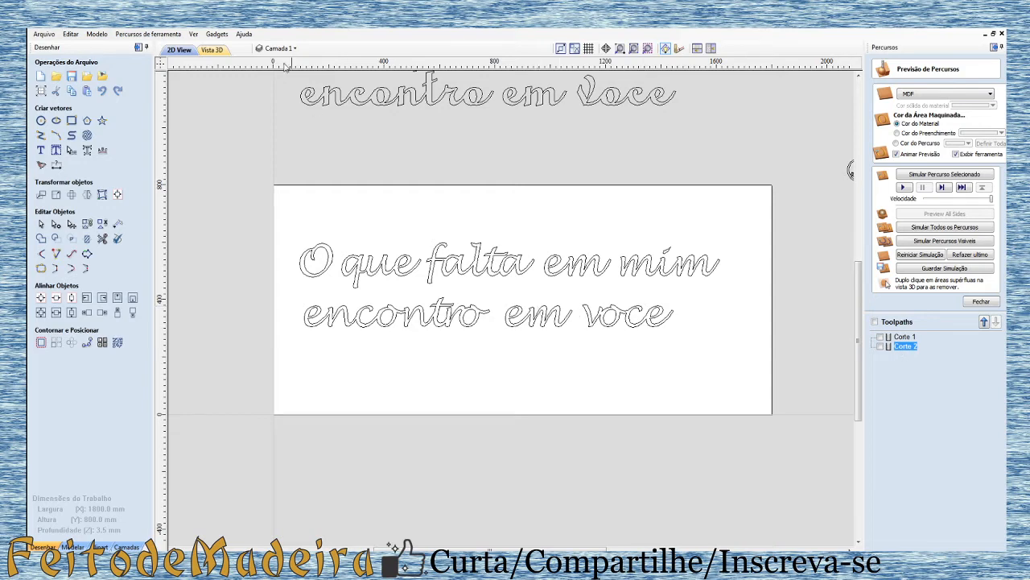
{"action": "left_click", "coordinate": [213, 51]}
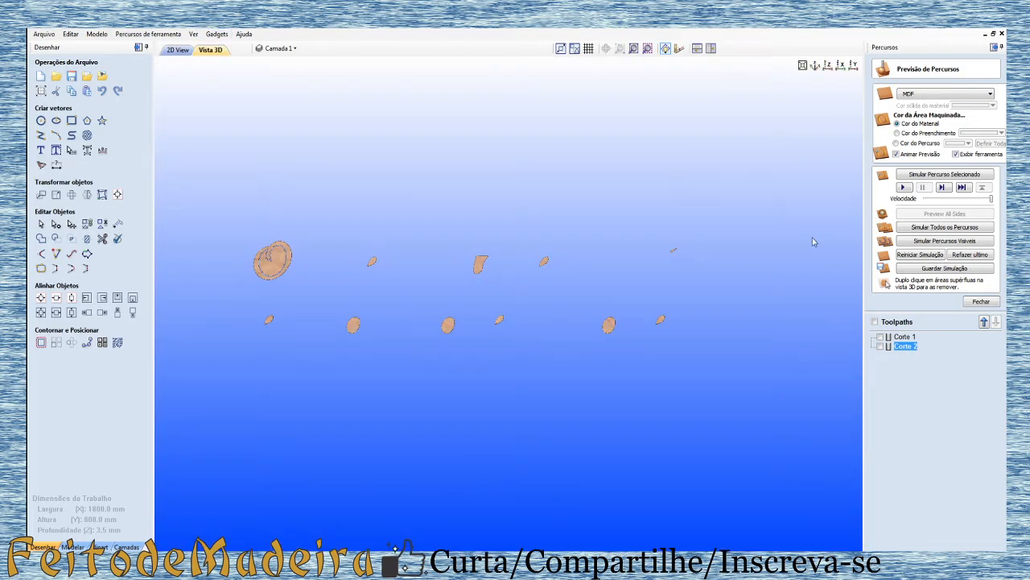
{"action": "left_click", "coordinate": [918, 255]}
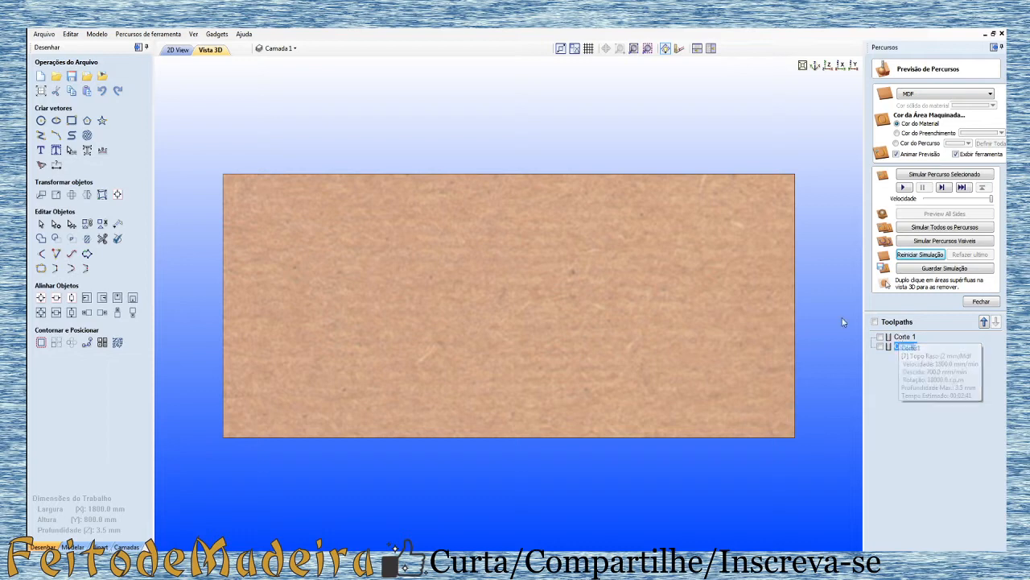
Step: Open the Corte 1 toolpath for editing and check its cutting pass depths
{"action": "double_click", "coordinate": [899, 337]}
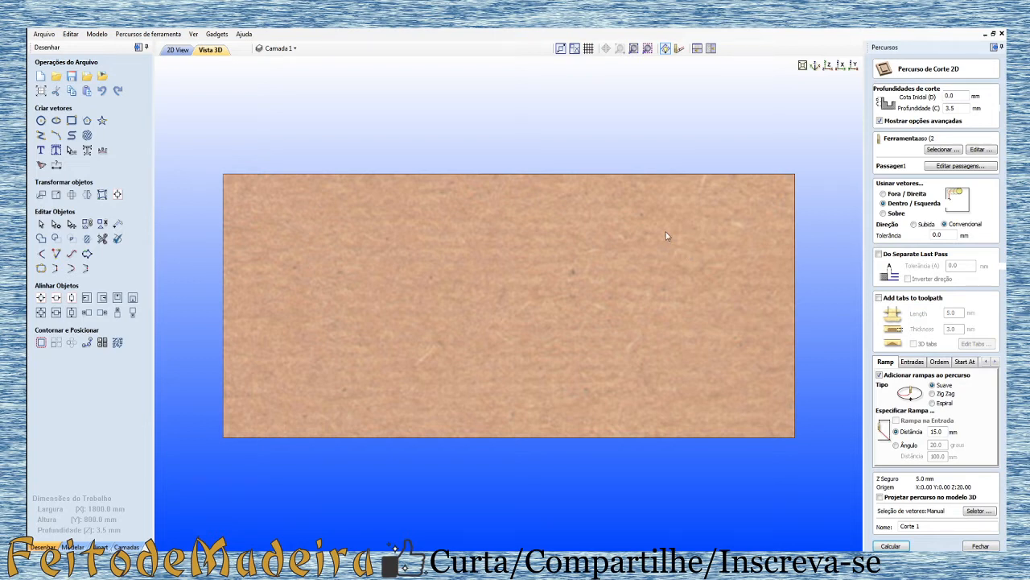
{"action": "left_click", "coordinate": [958, 166]}
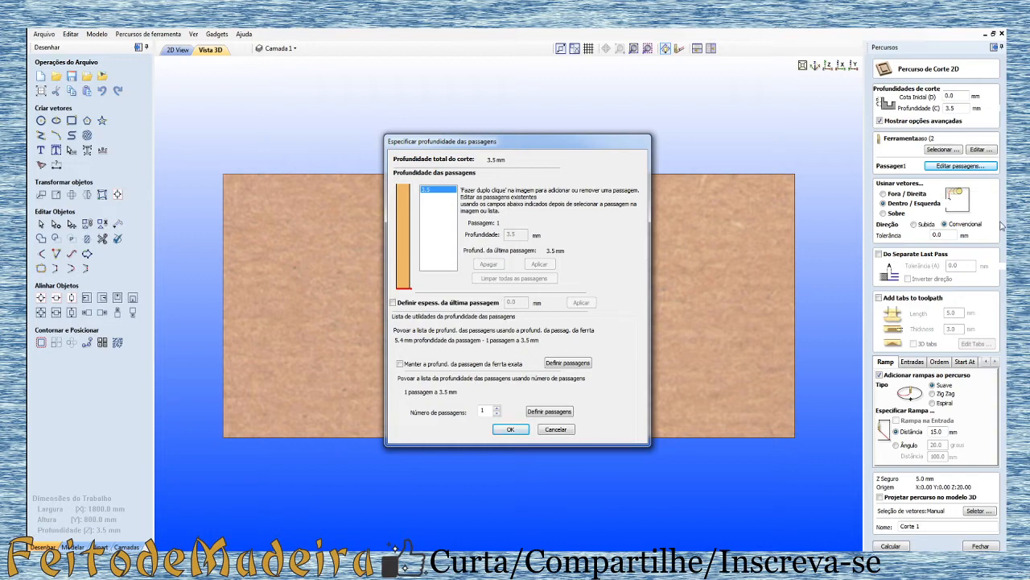
{"action": "left_click", "coordinate": [510, 429]}
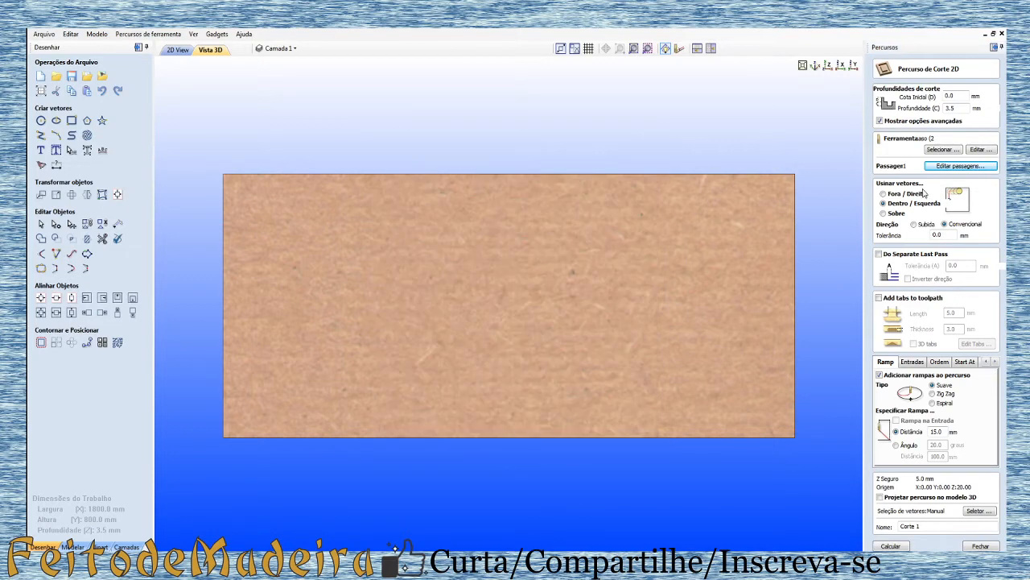
Step: Set the Corte 1 cutter diameter to 3 mm and recalculate the toolpath
{"action": "left_click", "coordinate": [991, 152]}
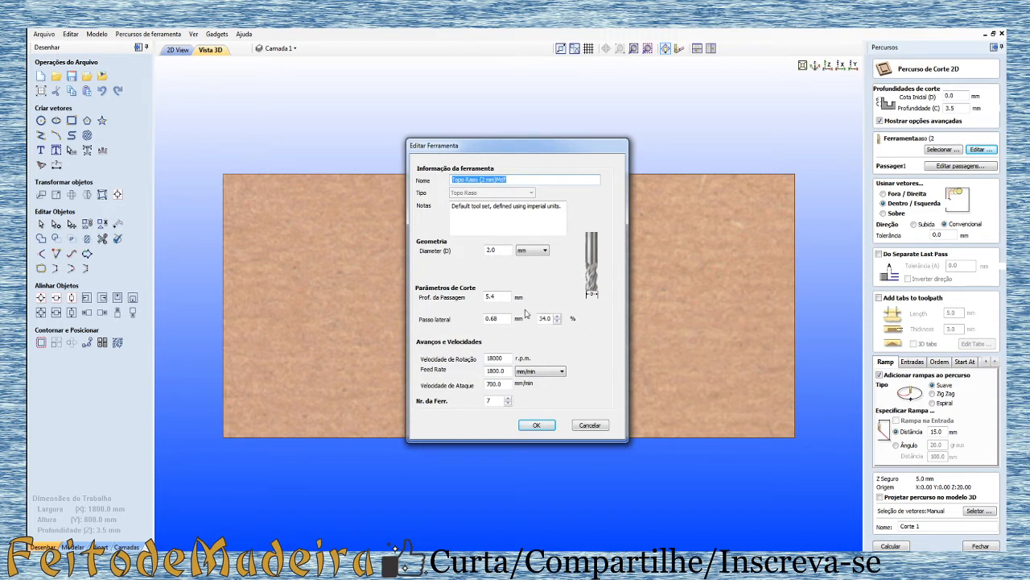
{"action": "double_click", "coordinate": [502, 249]}
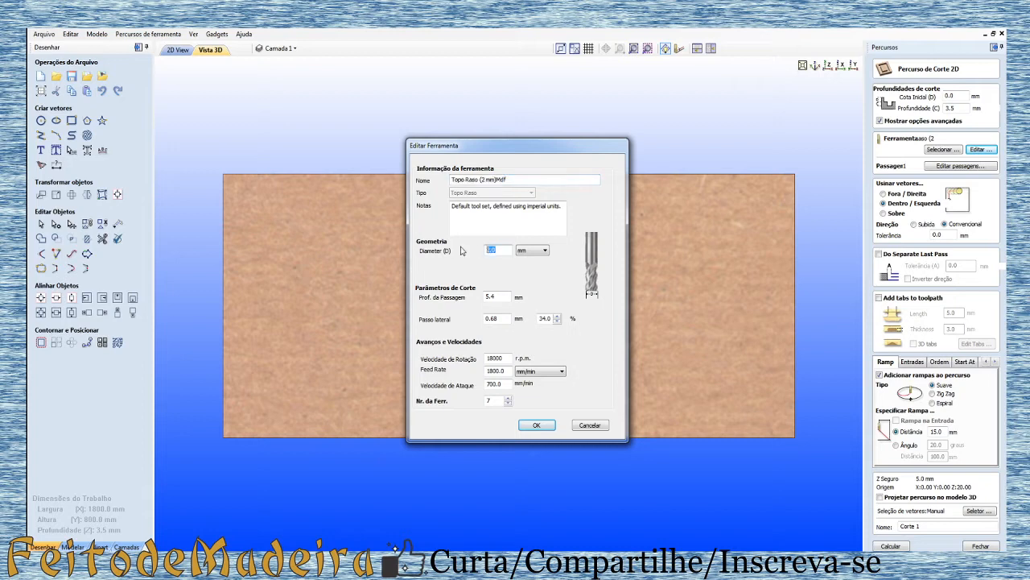
{"action": "type", "text": "3"}
{"action": "key", "text": "Tab"}
{"action": "left_click", "coordinate": [536, 424]}
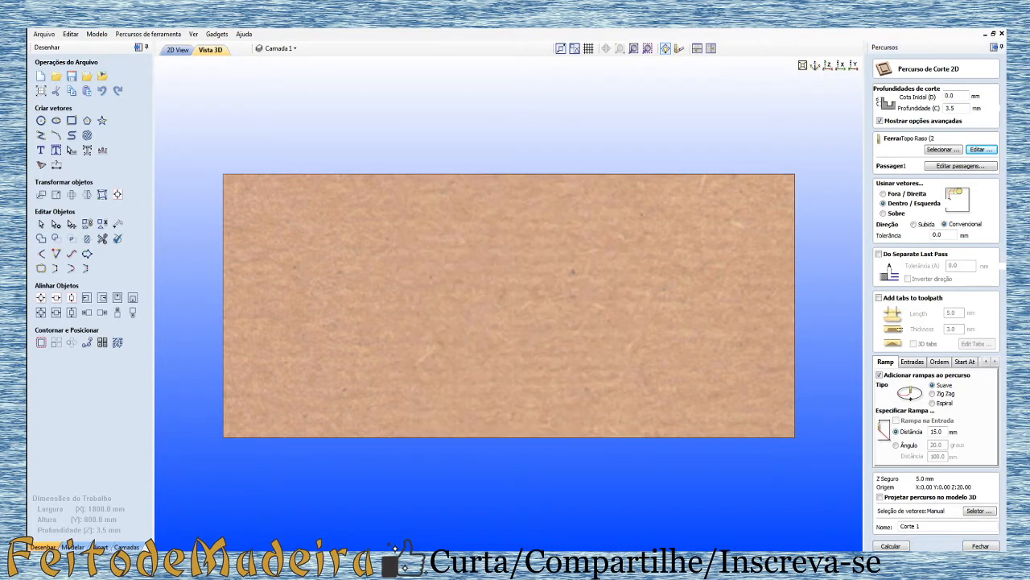
{"action": "left_click", "coordinate": [891, 546]}
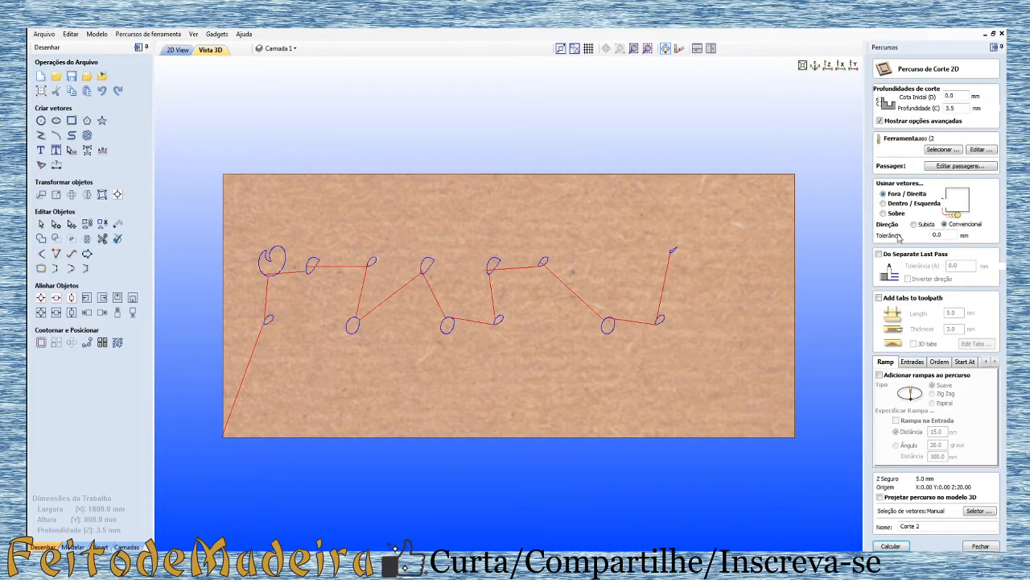
Step: Set the Corte 2 cutter diameter to 3 mm, verify the tool settings and recalculate the toolpath
{"action": "left_click", "coordinate": [980, 149]}
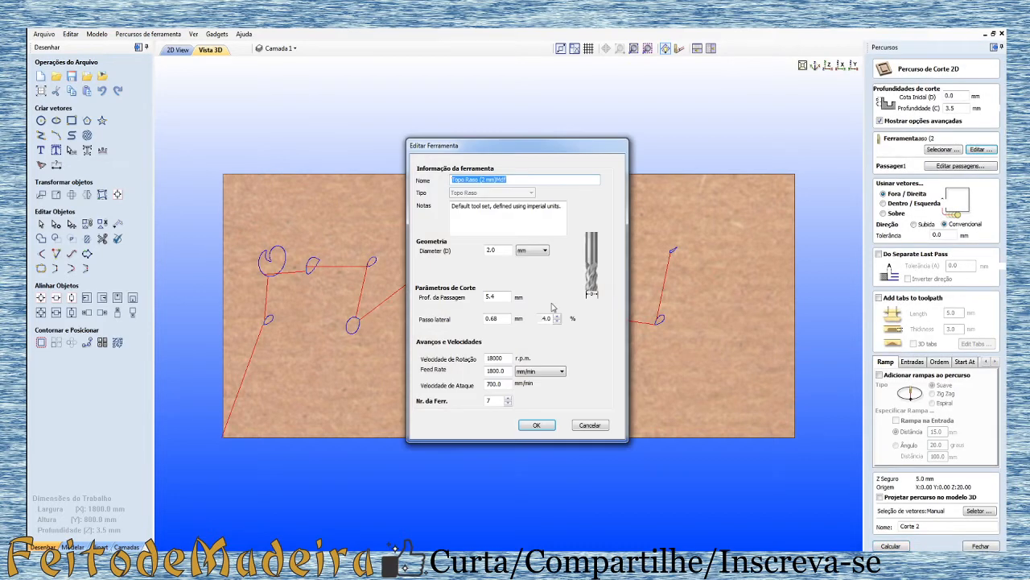
{"action": "left_click_drag", "start_coordinate": [497, 250], "coordinate": [448, 250]}
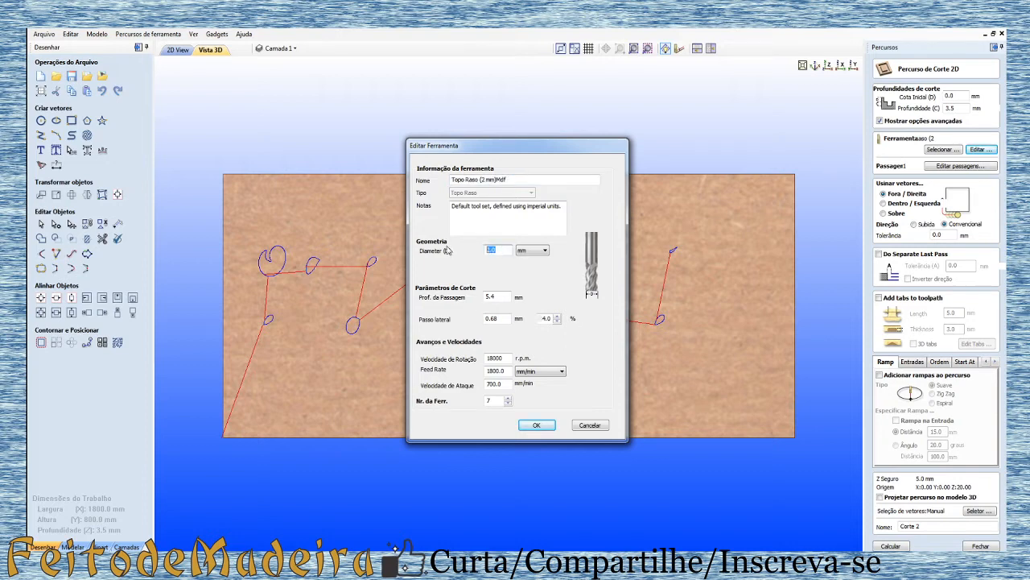
{"action": "type", "text": "3"}
{"action": "left_click", "coordinate": [536, 425]}
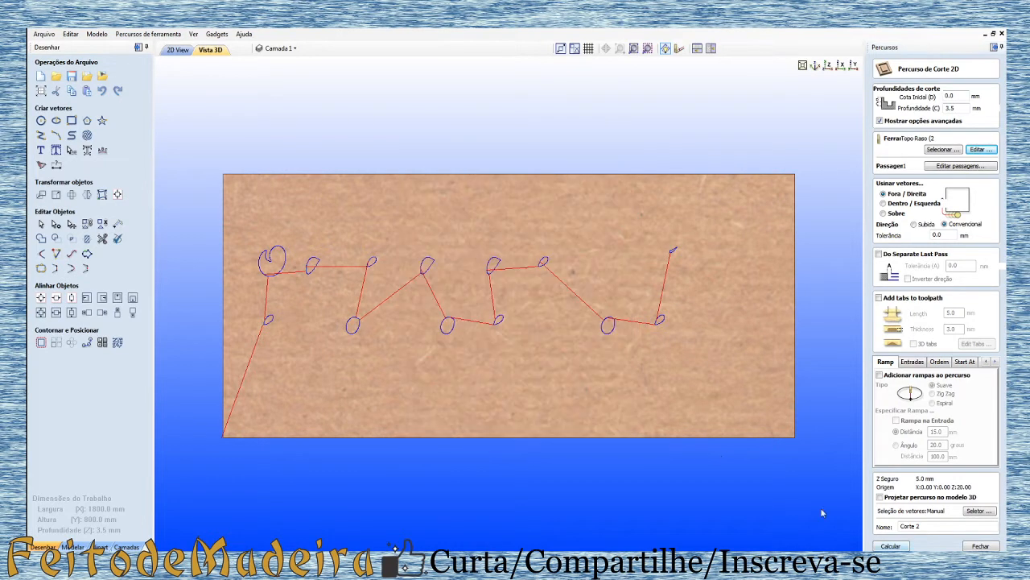
{"action": "left_click", "coordinate": [980, 150]}
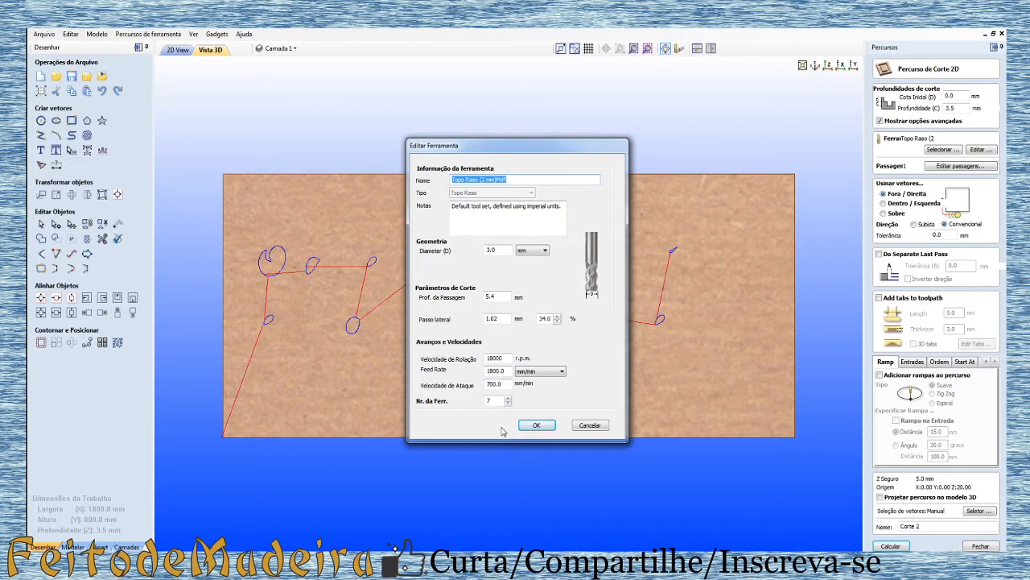
{"action": "left_click", "coordinate": [536, 425]}
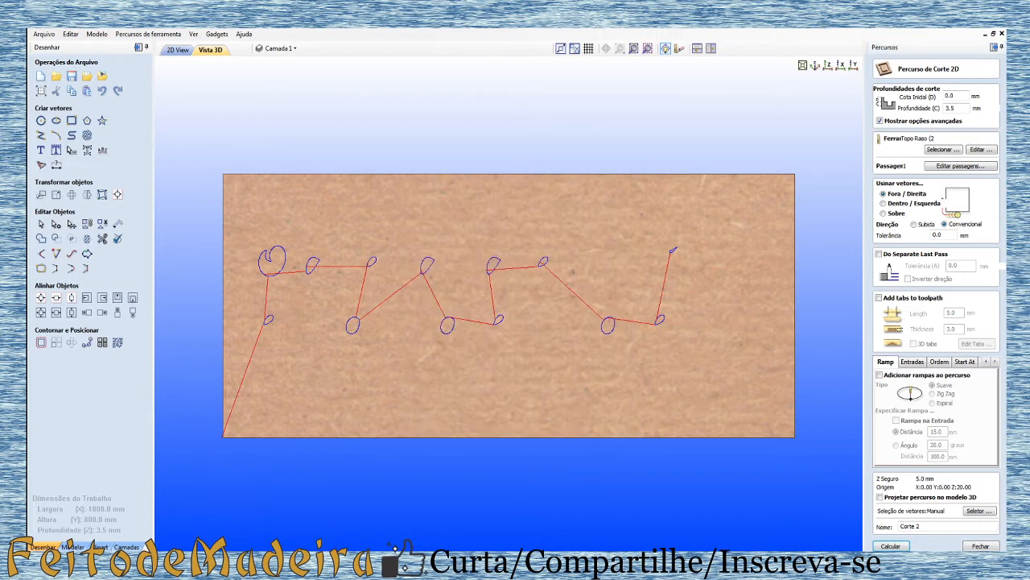
{"action": "left_click", "coordinate": [889, 546]}
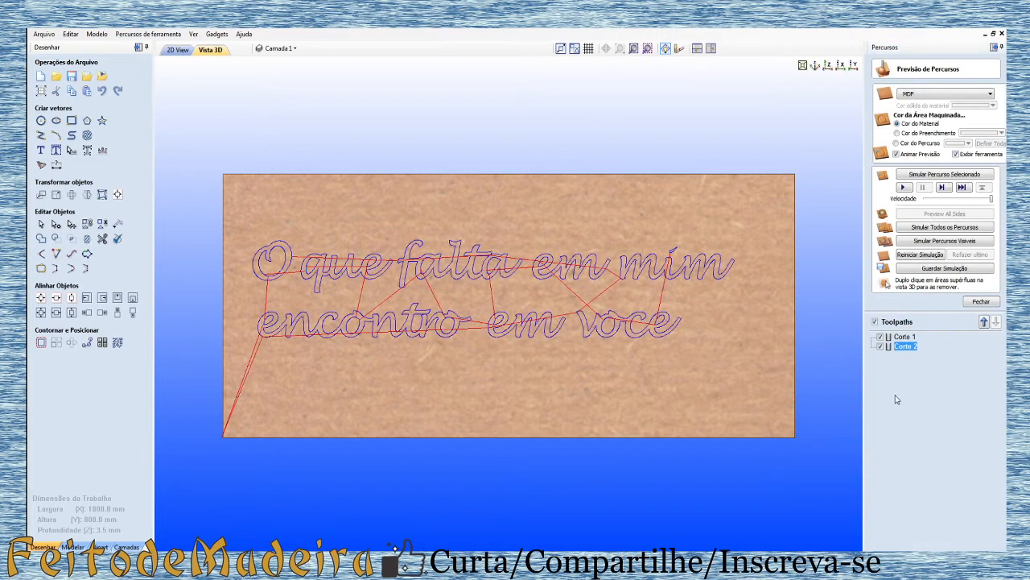
Step: Simulate all toolpaths and remove the surplus MDF around and inside the letters in the 3D preview
{"action": "left_click", "coordinate": [921, 228]}
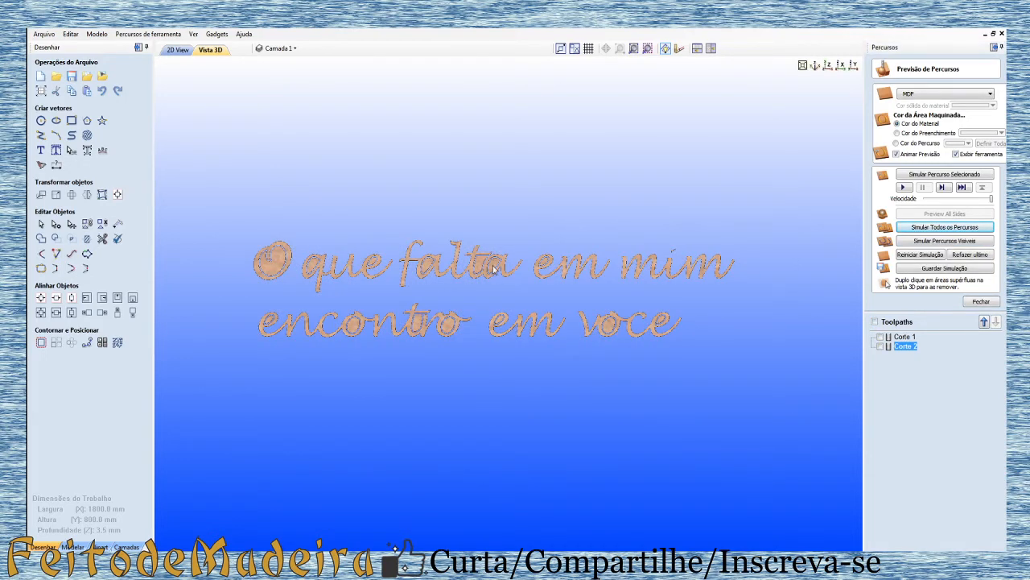
{"action": "scroll", "coordinate": [503, 267], "scroll_direction": "up", "scroll_amount": 2}
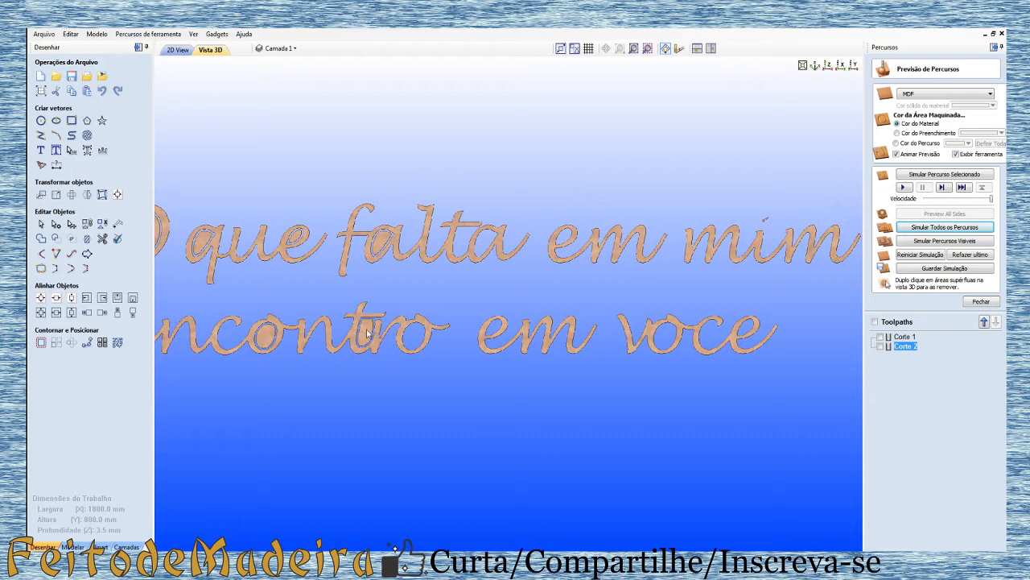
{"action": "scroll", "coordinate": [579, 257], "scroll_direction": "down", "scroll_amount": 2}
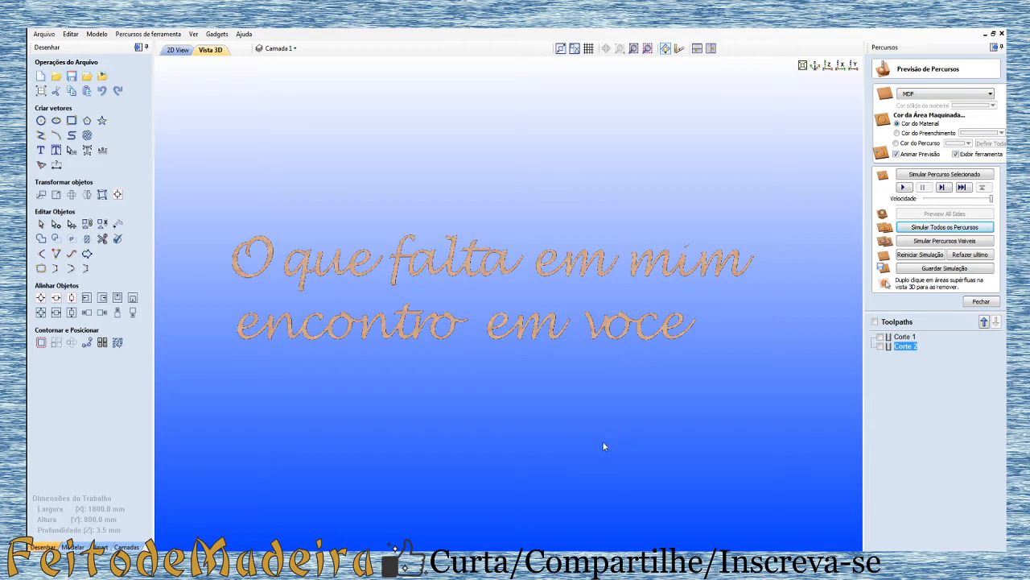
Step: Select the whole two-line lettering in the 2D view and shrink it to about 250 mm wide at the board's lower-left corner
{"action": "left_click", "coordinate": [178, 51]}
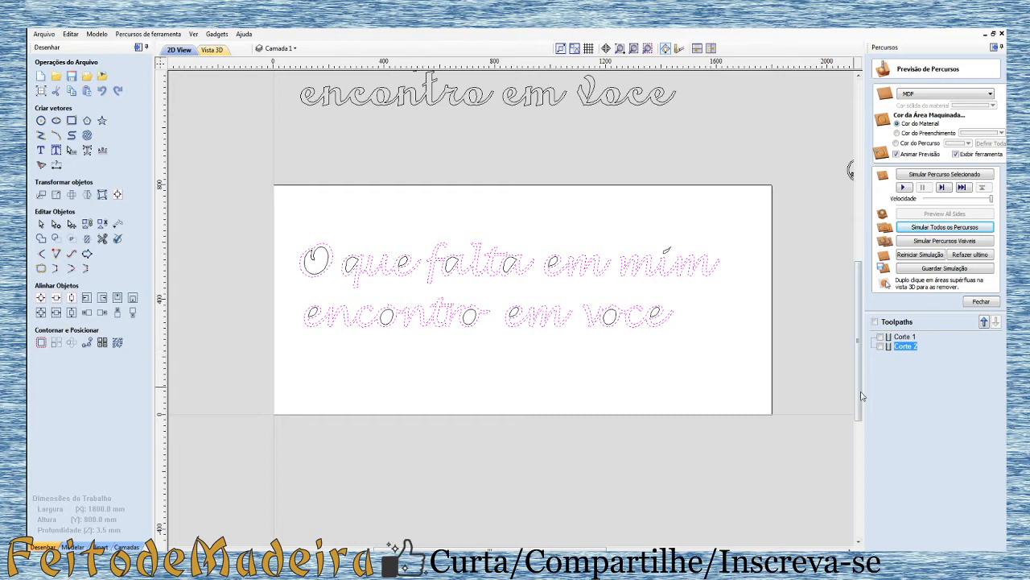
{"action": "scroll", "coordinate": [810, 432], "scroll_direction": "up", "scroll_amount": 1}
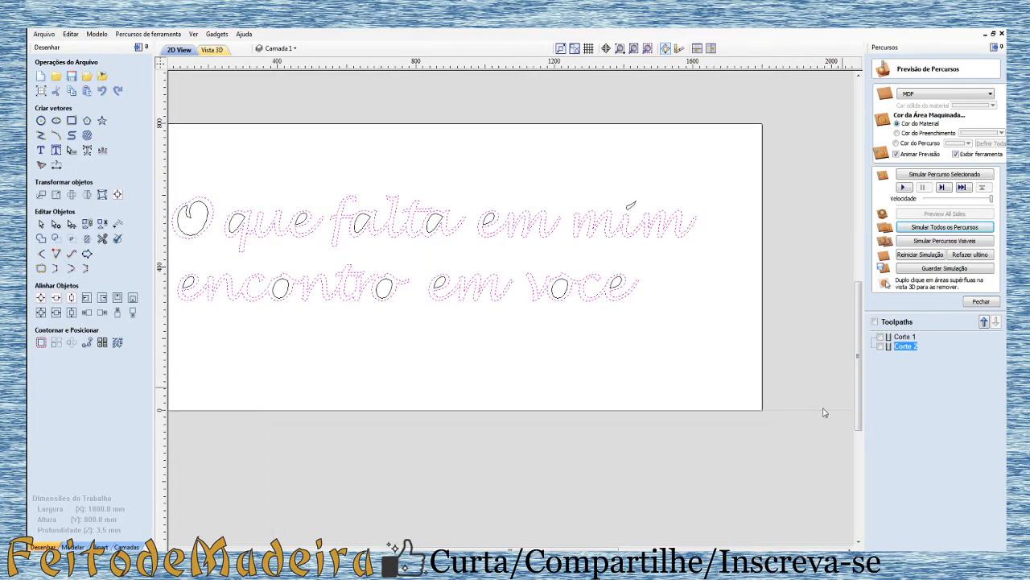
{"action": "scroll", "coordinate": [823, 410], "scroll_direction": "down", "scroll_amount": 2}
{"action": "scroll", "coordinate": [323, 280], "scroll_direction": "up", "scroll_amount": 1}
{"action": "scroll", "coordinate": [322, 280], "scroll_direction": "up", "scroll_amount": 1}
{"action": "scroll", "coordinate": [367, 255], "scroll_direction": "down", "scroll_amount": 2}
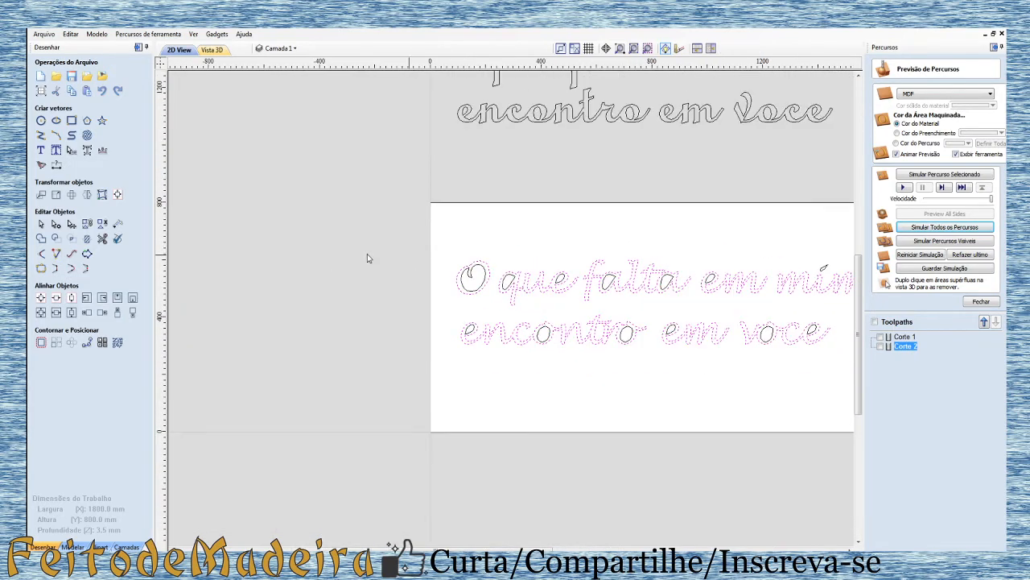
{"action": "scroll", "coordinate": [415, 281], "scroll_direction": "up", "scroll_amount": 1}
{"action": "left_click_drag", "start_coordinate": [314, 254], "coordinate": [749, 370]}
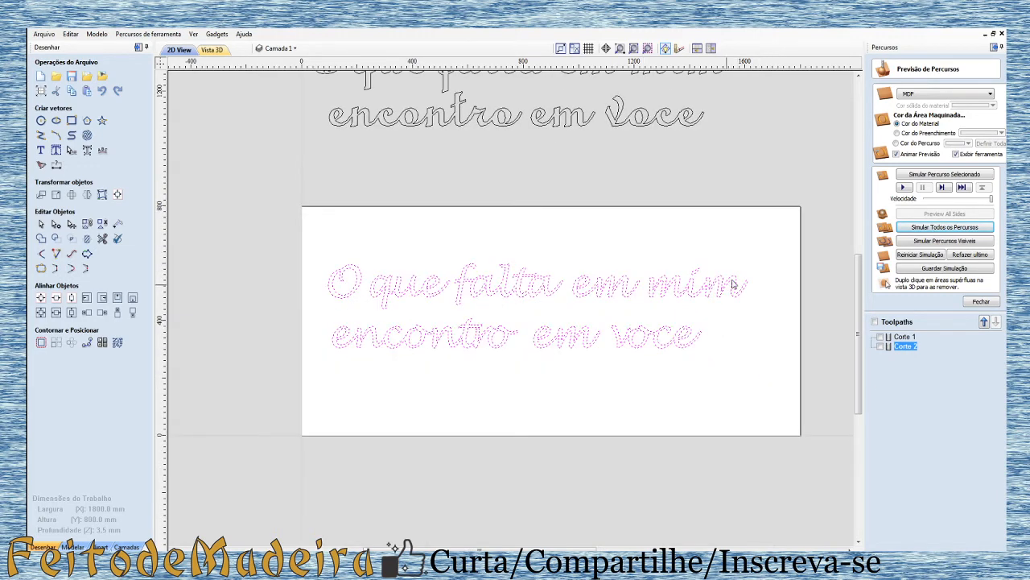
{"action": "left_click_drag", "start_coordinate": [752, 260], "coordinate": [317, 509]}
{"action": "scroll", "coordinate": [360, 361], "scroll_direction": "up", "scroll_amount": 3}
{"action": "scroll", "coordinate": [462, 421], "scroll_direction": "down", "scroll_amount": 2}
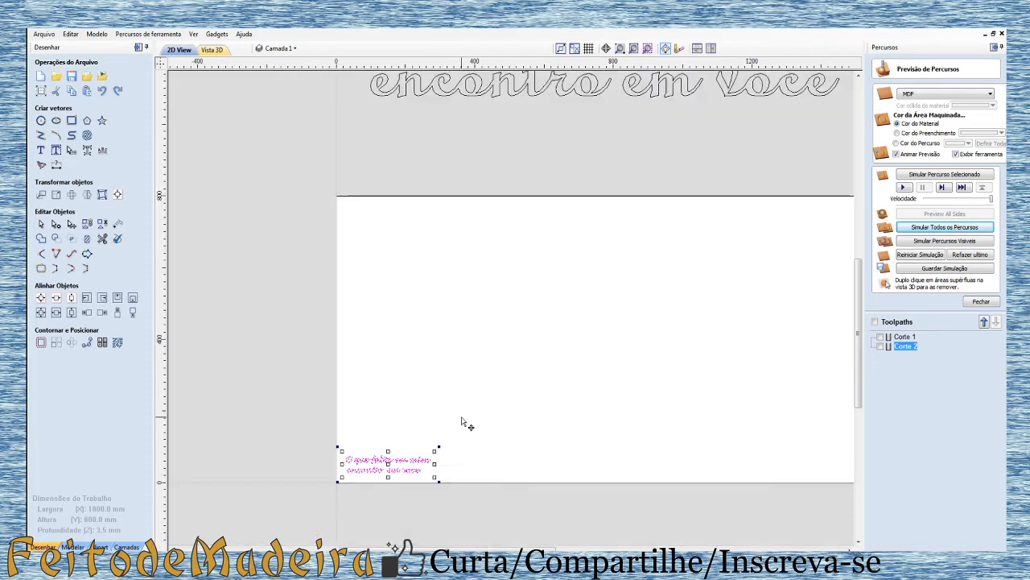
Step: Enlarge the lettering proportionally to about 530 mm wide and deselect it
{"action": "scroll", "coordinate": [447, 435], "scroll_direction": "up", "scroll_amount": 3}
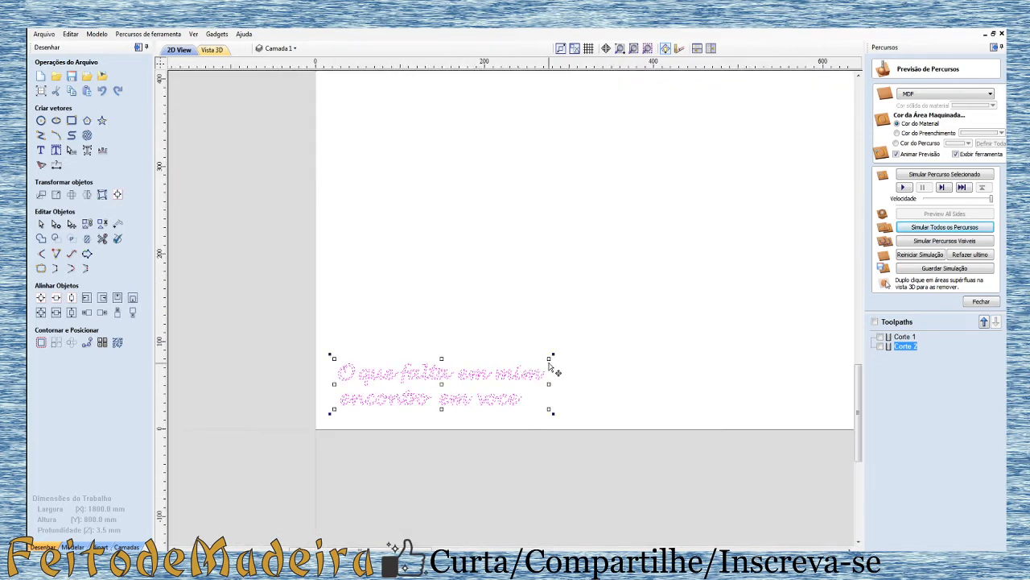
{"action": "left_click_drag", "start_coordinate": [552, 357], "coordinate": [604, 322]}
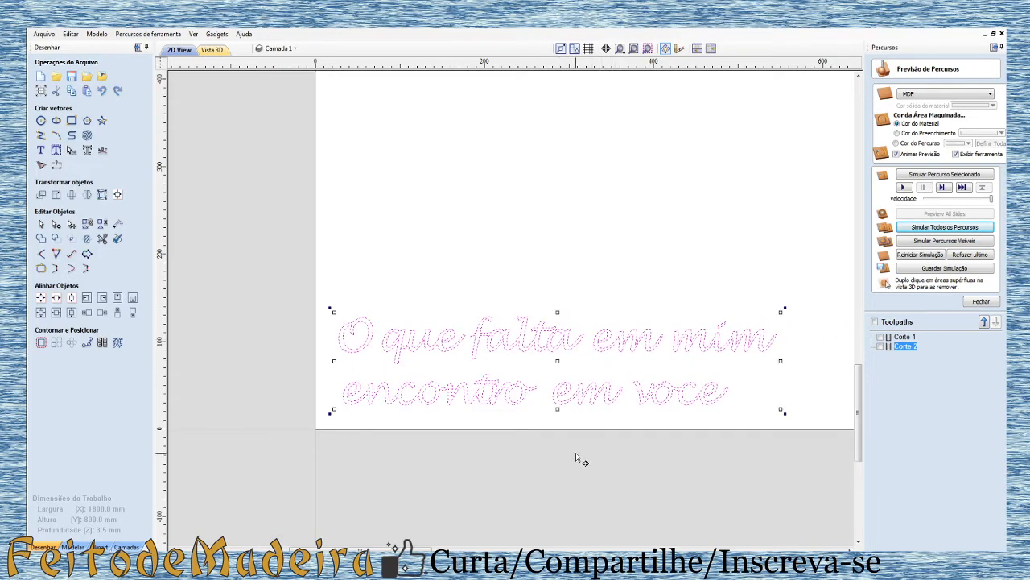
{"action": "left_click", "coordinate": [576, 453]}
Step: Assign the Topo Raso (1 mm) metric tool to the Corte 1 toolpath and recalculate it
{"action": "double_click", "coordinate": [899, 338]}
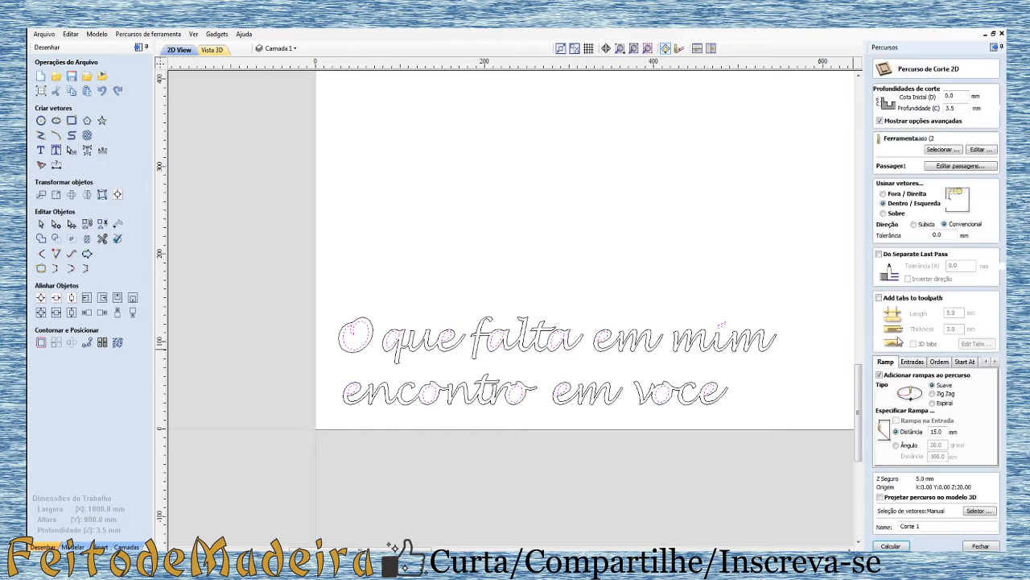
{"action": "left_click", "coordinate": [937, 149]}
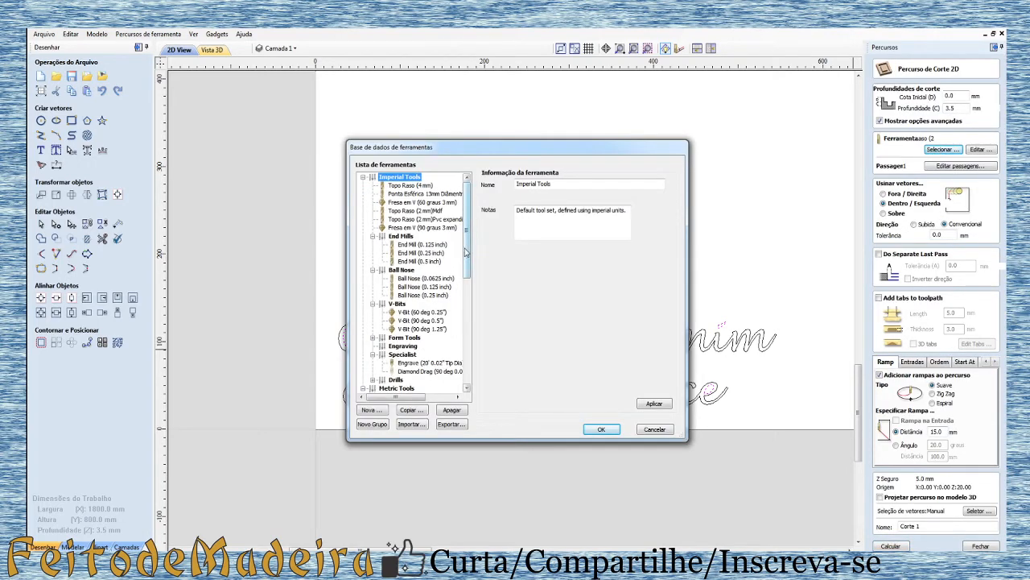
{"action": "mouse_move", "coordinate": [469, 248]}
{"action": "left_mouse_down"}
{"action": "mouse_move", "coordinate": [473, 359]}
{"action": "mouse_move", "coordinate": [471, 266]}
{"action": "left_mouse_up"}
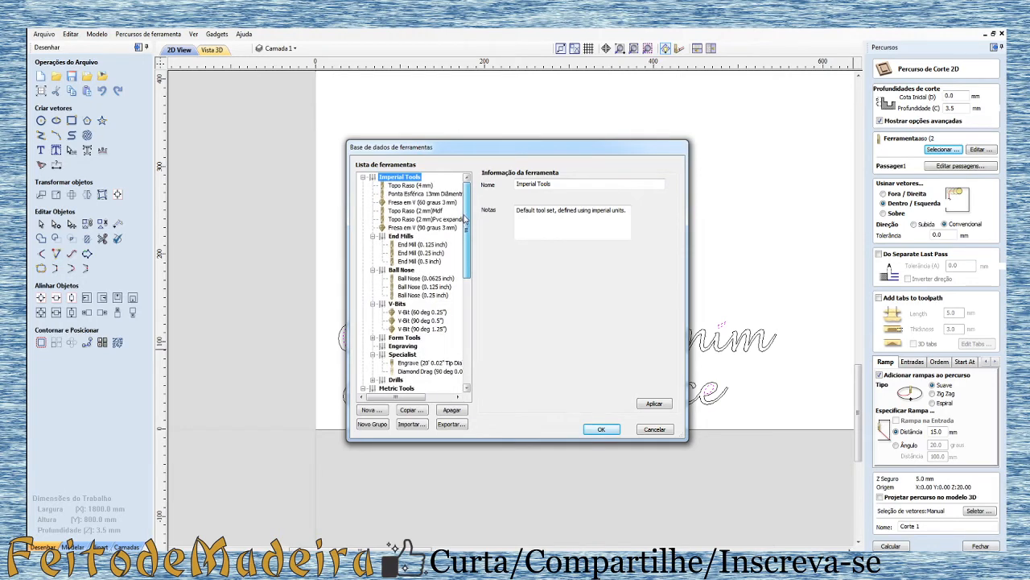
{"action": "scroll", "coordinate": [465, 263], "scroll_direction": "down", "scroll_amount": 4}
{"action": "scroll", "coordinate": [465, 263], "scroll_direction": "down", "scroll_amount": 2}
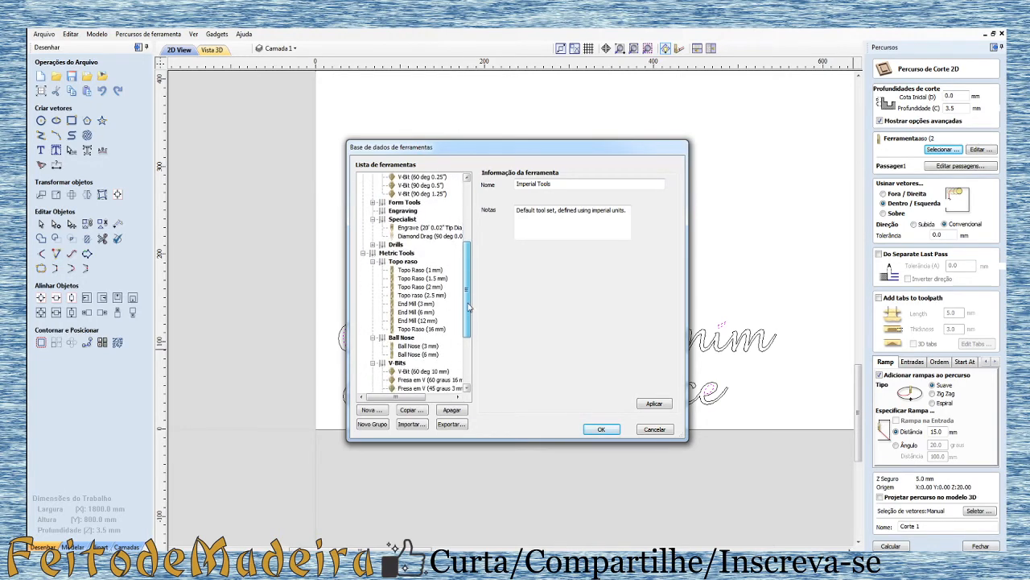
{"action": "left_click", "coordinate": [420, 269]}
{"action": "left_click", "coordinate": [602, 429]}
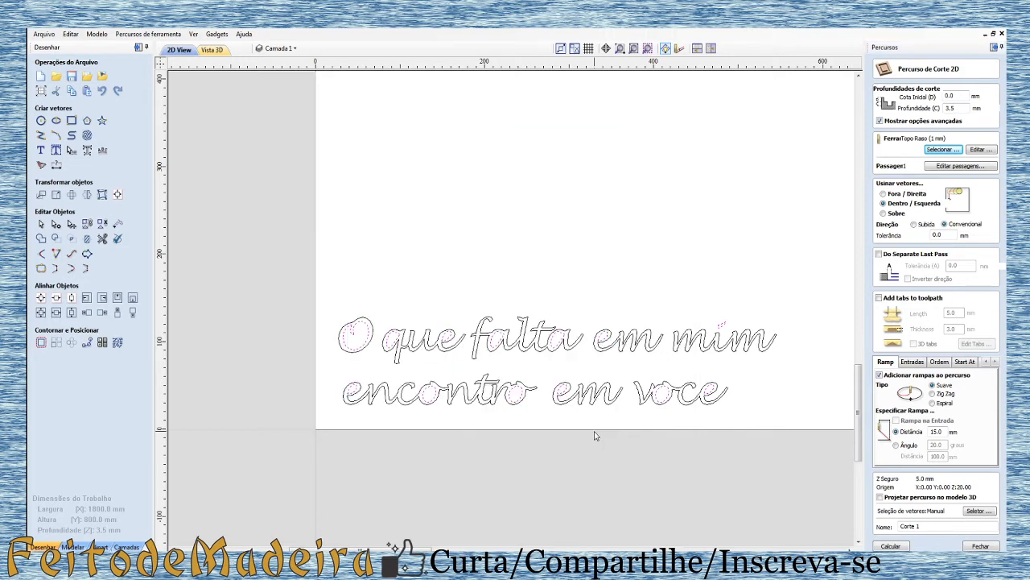
{"action": "left_click", "coordinate": [891, 545]}
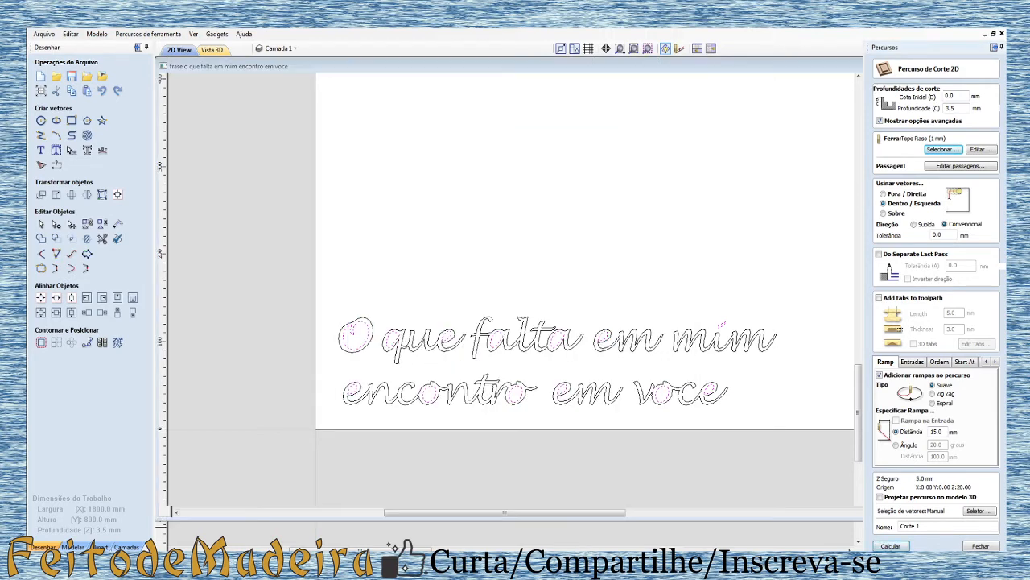
Step: Assign the Topo Raso (1 mm) metric tool to the Corte 2 toolpath and recalculate it
{"action": "left_click", "coordinate": [893, 347]}
{"action": "double_click", "coordinate": [892, 349]}
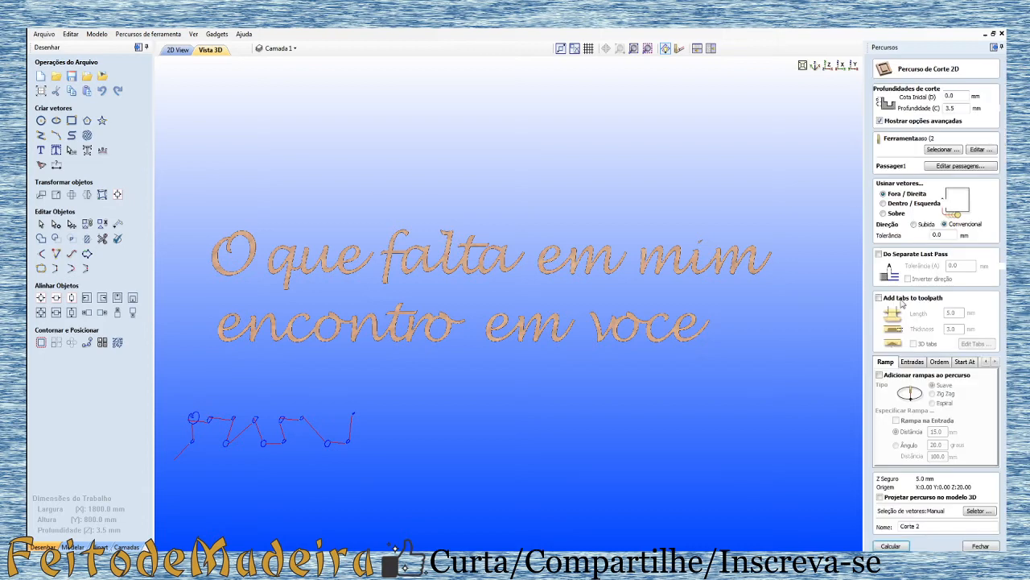
{"action": "left_click", "coordinate": [939, 150]}
{"action": "scroll", "coordinate": [442, 298], "scroll_direction": "down", "scroll_amount": 1}
{"action": "scroll", "coordinate": [442, 298], "scroll_direction": "down", "scroll_amount": 1}
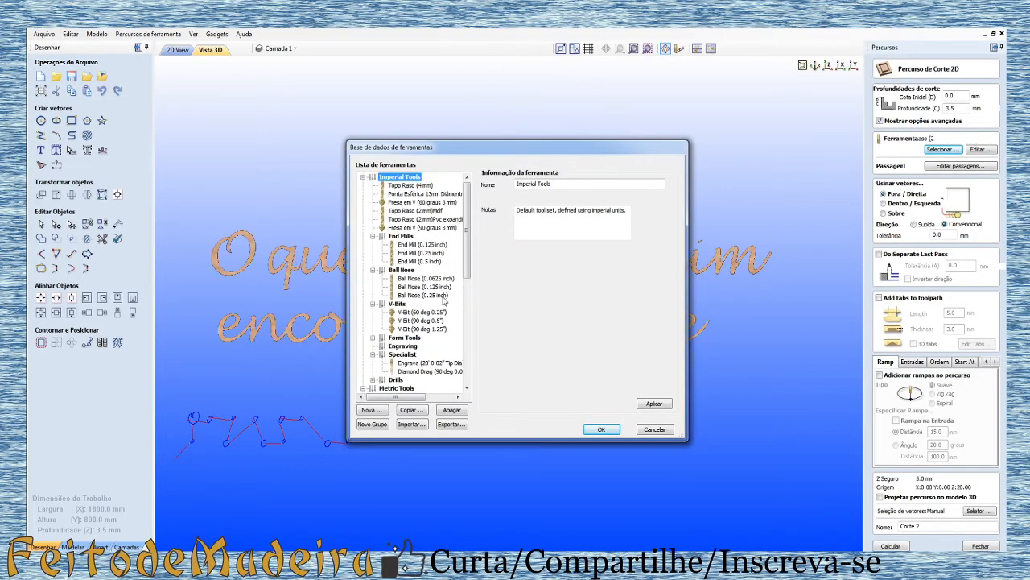
{"action": "left_click", "coordinate": [428, 355]}
{"action": "double_click", "coordinate": [428, 355]}
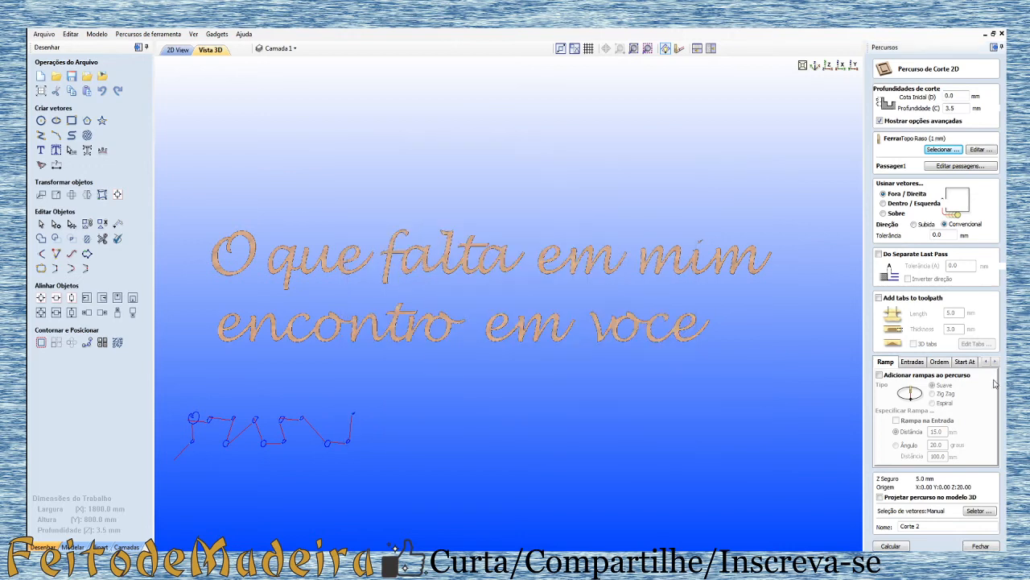
{"action": "left_click", "coordinate": [891, 546]}
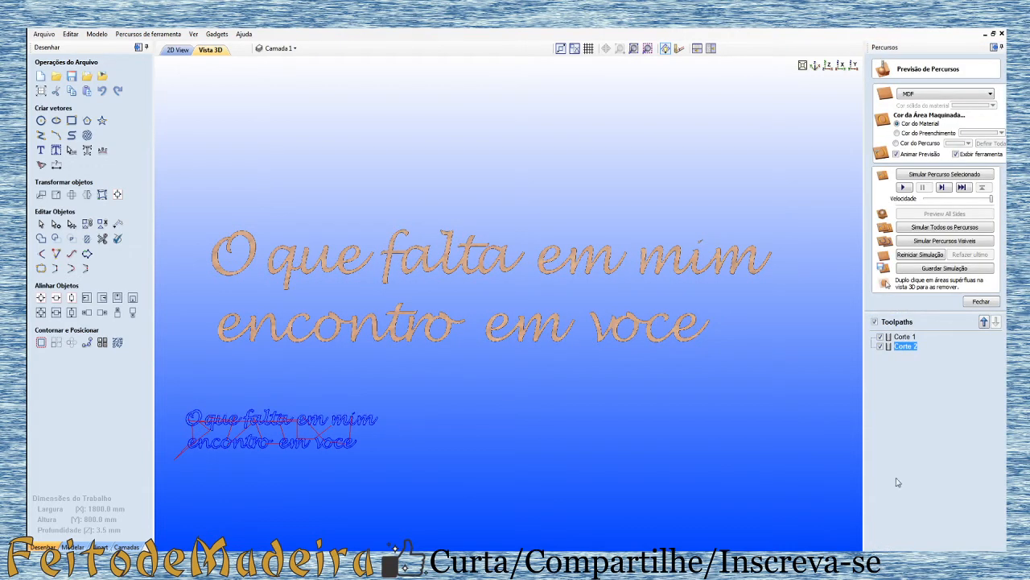
Step: Reset the 3D simulation and simulate all toolpaths for the smaller lettering on the MDF board
{"action": "left_click", "coordinate": [920, 254]}
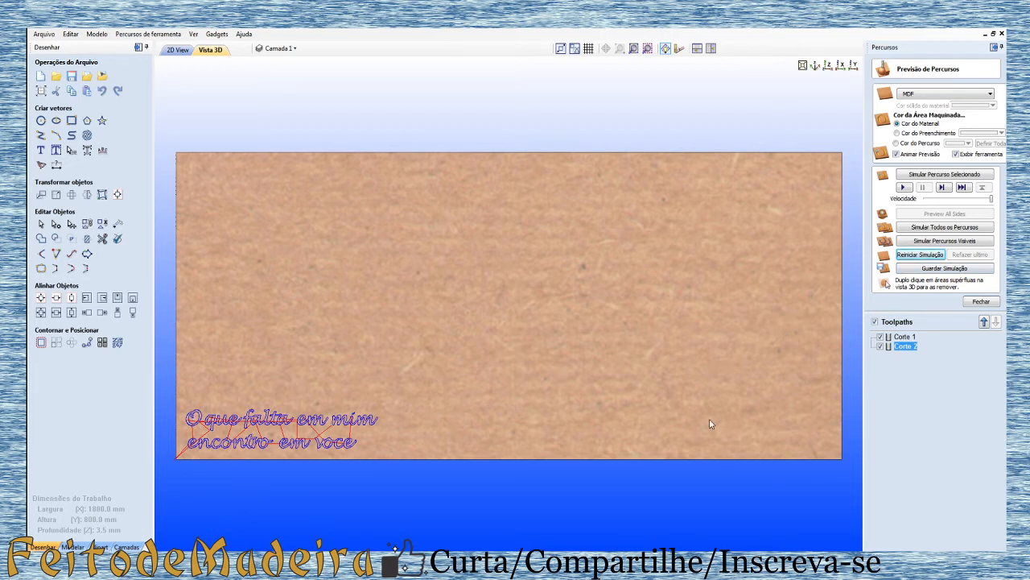
{"action": "left_click", "coordinate": [914, 228]}
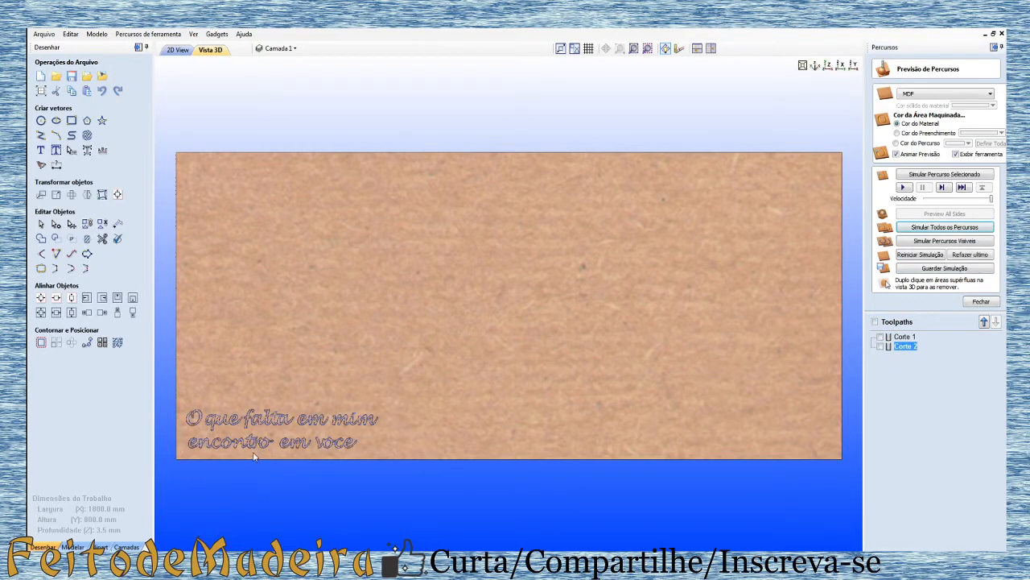
Step: Remove the waste board around the lettering from the 3D simulation and display the Corte 1 and Corte 2 toolpaths
{"action": "double_click", "coordinate": [402, 429]}
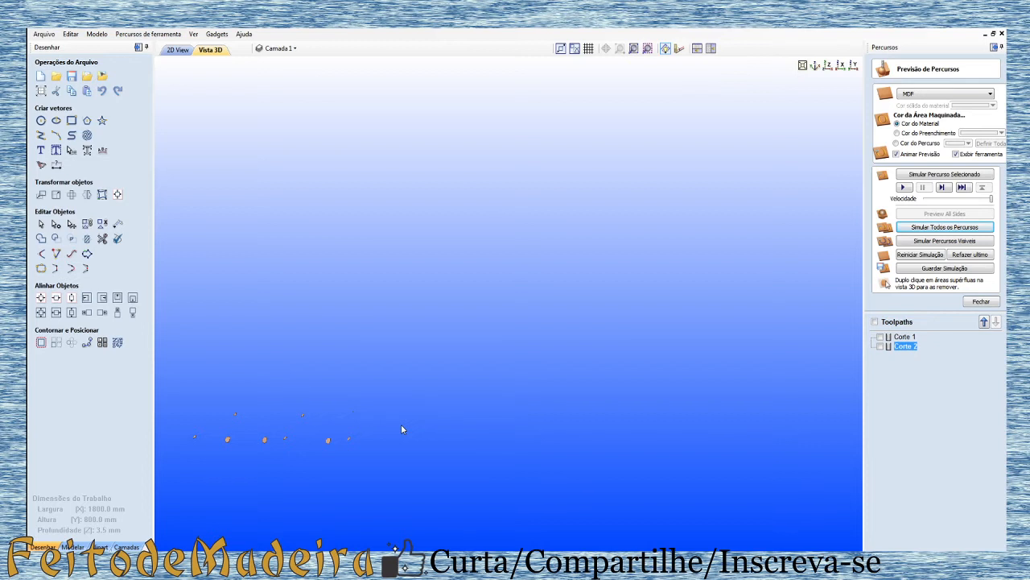
{"action": "left_click", "coordinate": [880, 338]}
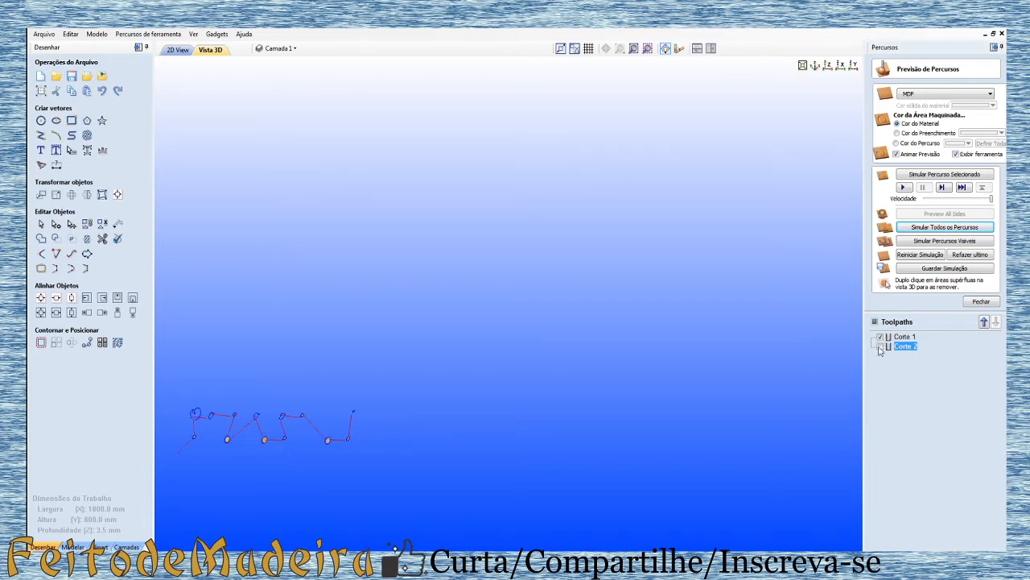
{"action": "left_click", "coordinate": [881, 347]}
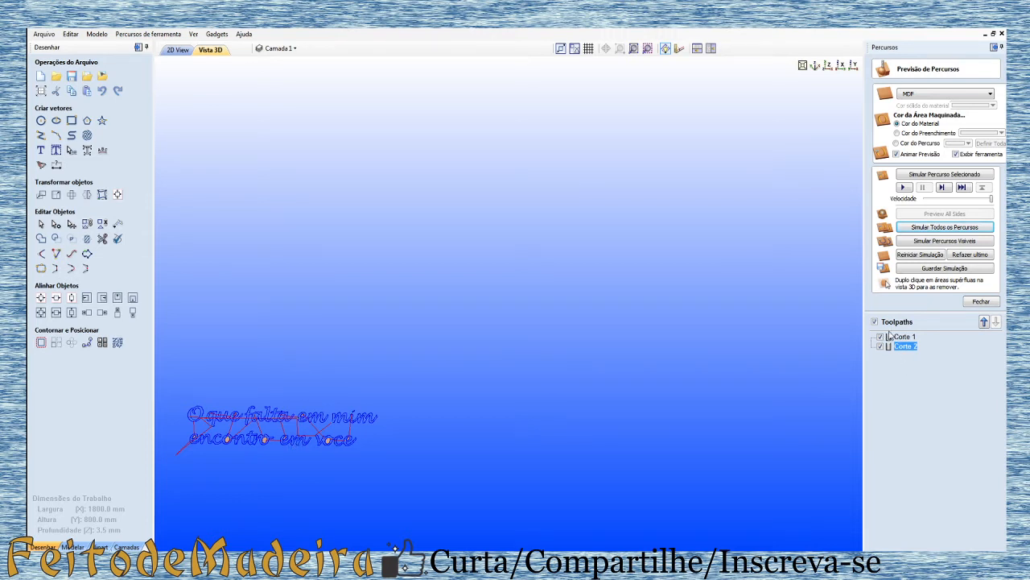
Step: Check the overall width and height of the lettering in the 2D view
{"action": "left_click", "coordinate": [40, 92]}
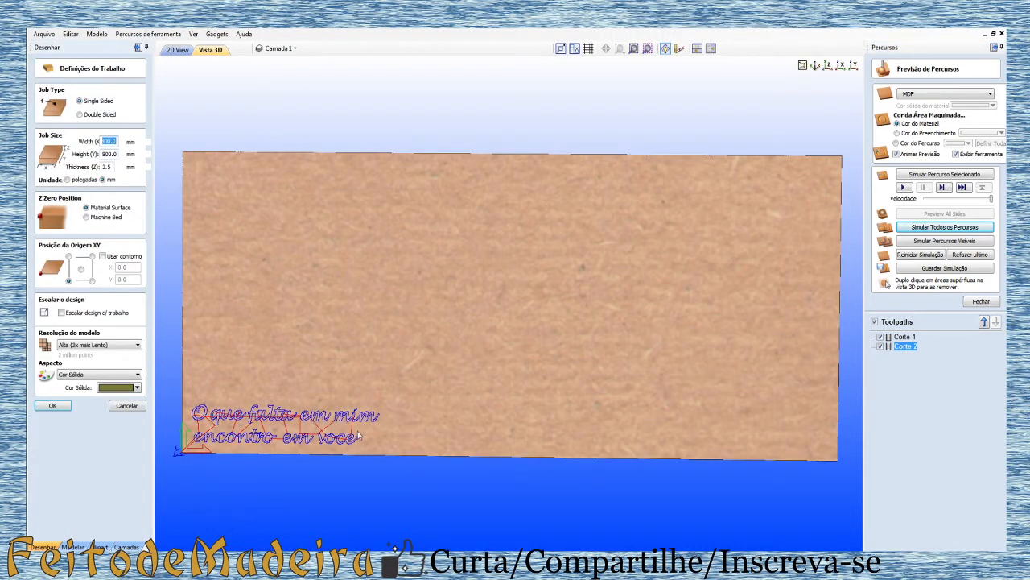
{"action": "left_click", "coordinate": [177, 50]}
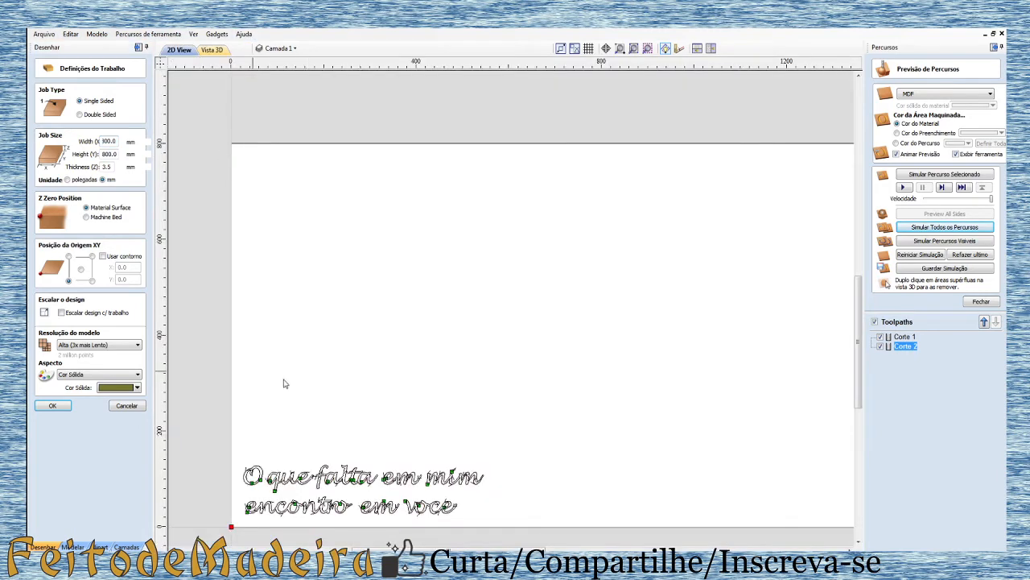
{"action": "left_click", "coordinate": [124, 403]}
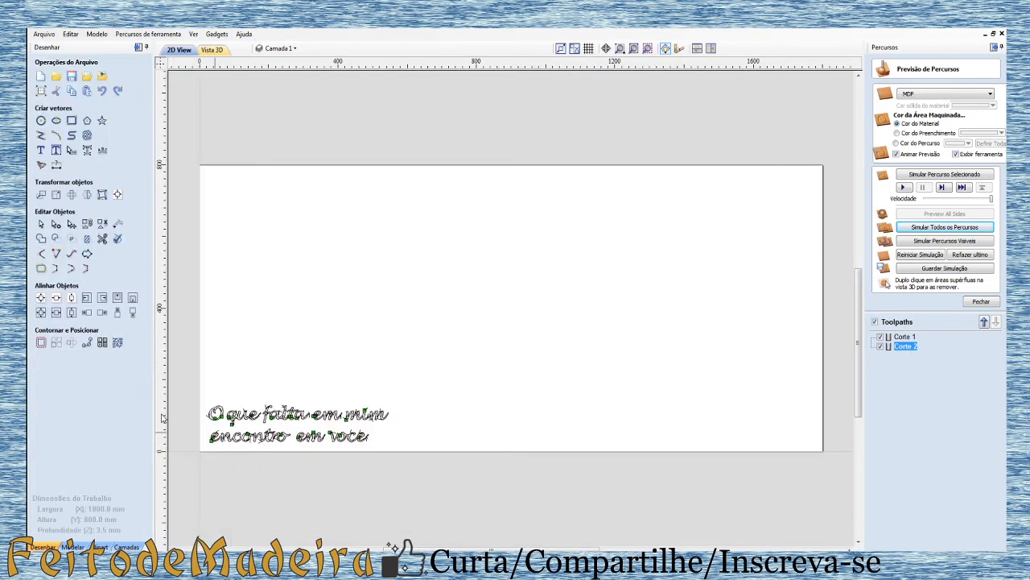
{"action": "mouse_move", "coordinate": [194, 393]}
{"action": "left_mouse_down"}
{"action": "mouse_move", "coordinate": [400, 464]}
{"action": "mouse_move", "coordinate": [405, 483]}
{"action": "left_mouse_up"}
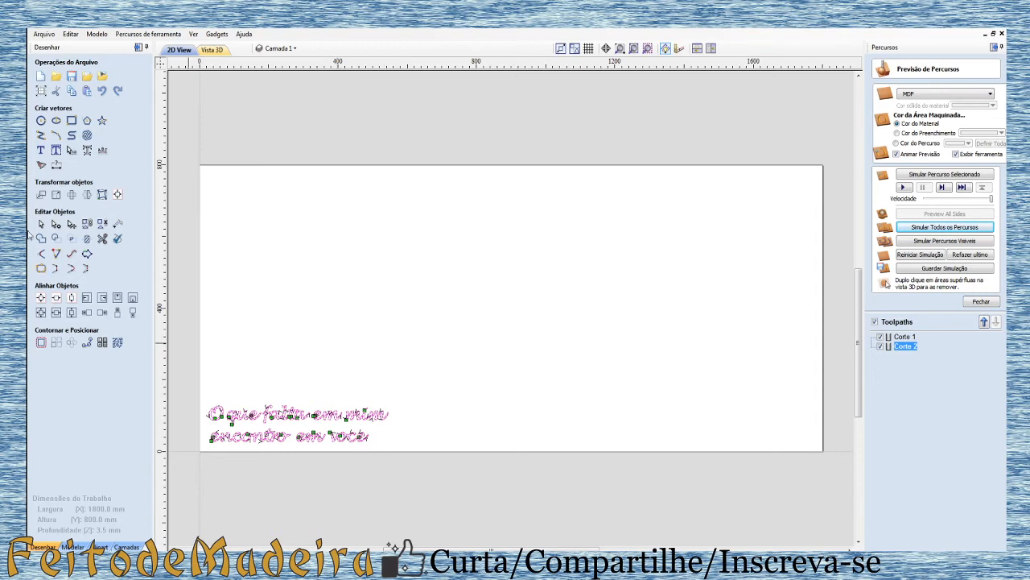
{"action": "left_click", "coordinate": [71, 194]}
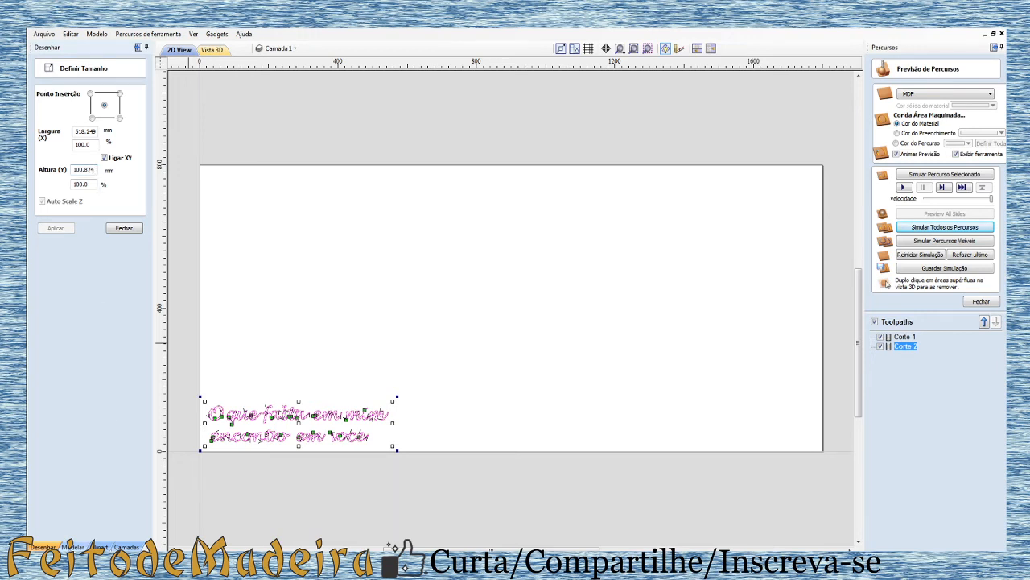
{"action": "left_click", "coordinate": [124, 228]}
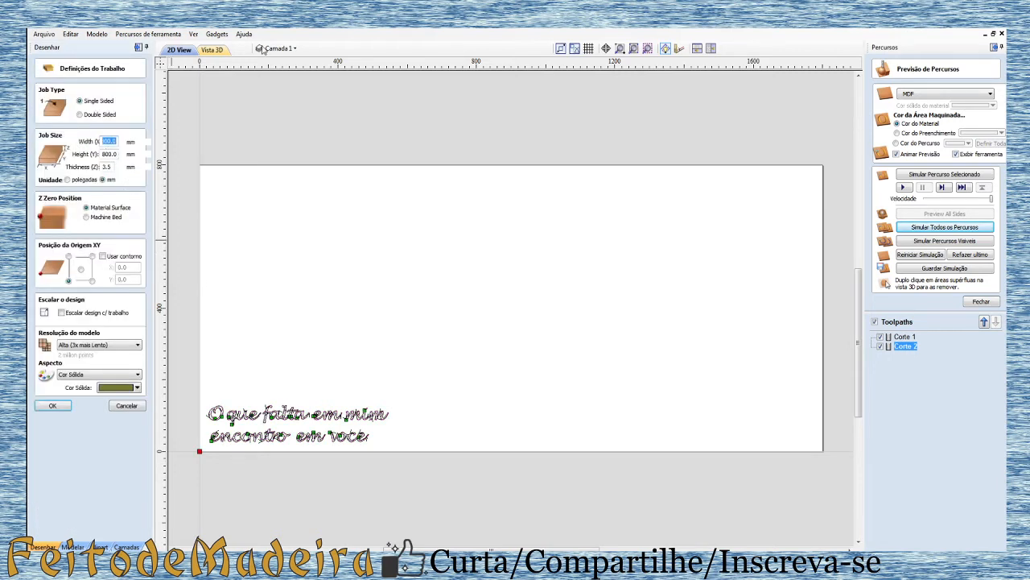
Step: Set the job size to 600 mm wide and 120 mm high
{"action": "type", "text": "600"}
{"action": "key", "text": "Tab"}
{"action": "type", "text": "1"}
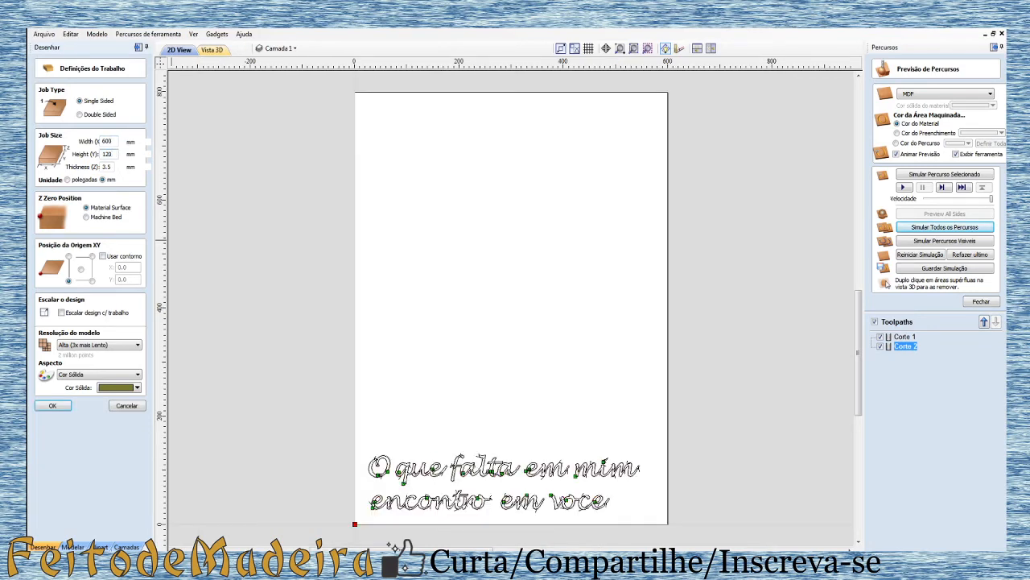
{"action": "key", "text": "Return"}
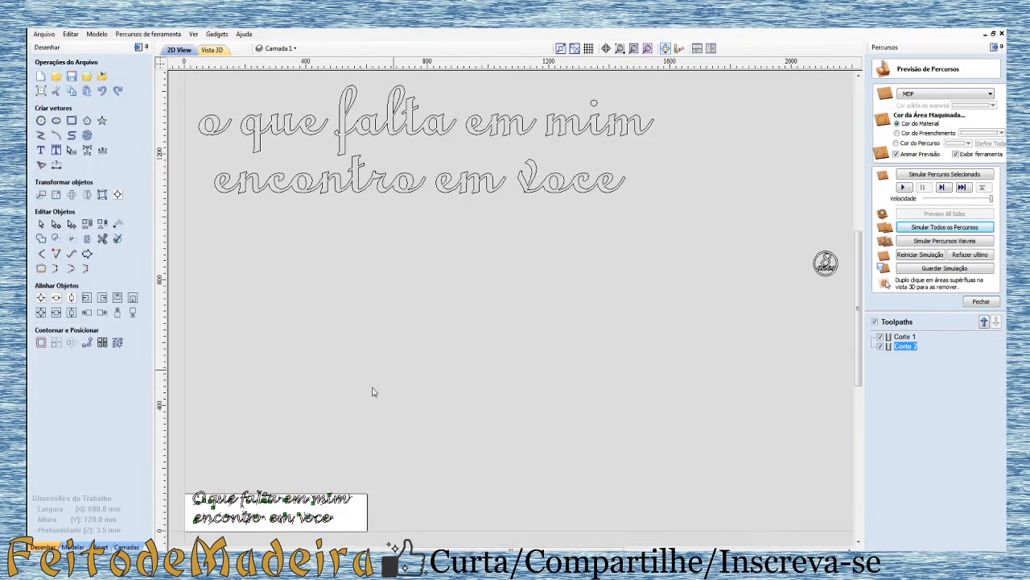
Step: Nudge the whole lettering downward until it fits inside the resized board outline
{"action": "scroll", "coordinate": [278, 528], "scroll_direction": "up", "scroll_amount": 5}
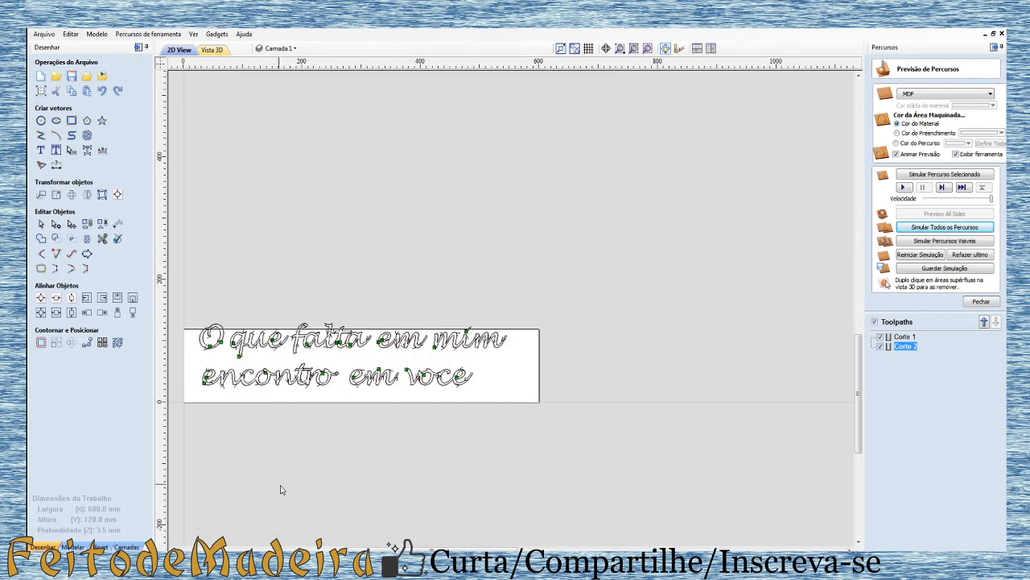
{"action": "left_click_drag", "start_coordinate": [185, 285], "coordinate": [536, 404]}
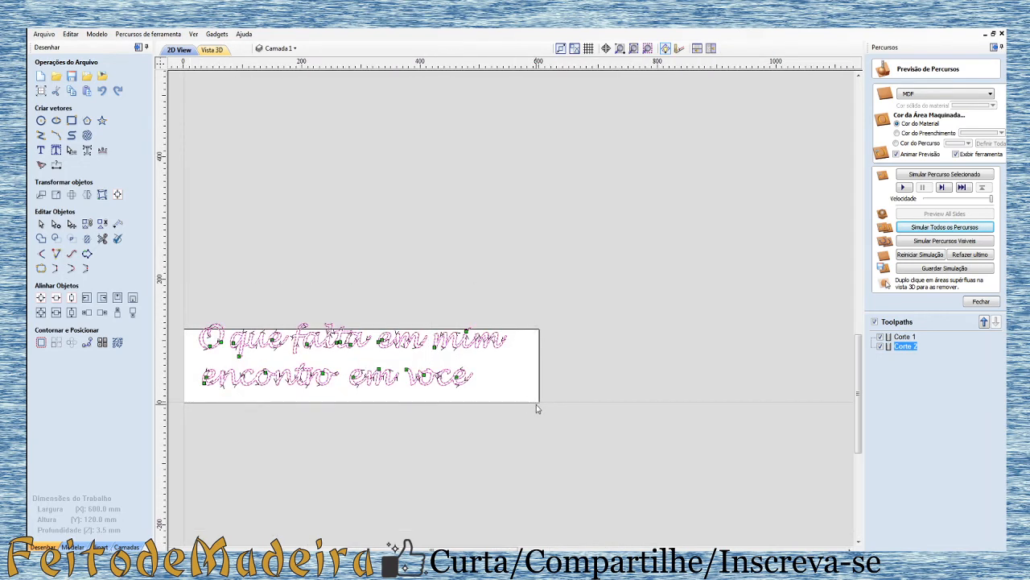
{"action": "key", "text": "Down"}
{"action": "key", "text": "Down"}
{"action": "key", "text": "Down"}
{"action": "key", "text": "Down"}
{"action": "key", "text": "Down"}
{"action": "key", "text": "Down"}
{"action": "key", "text": "Down"}
{"action": "key", "text": "Down"}
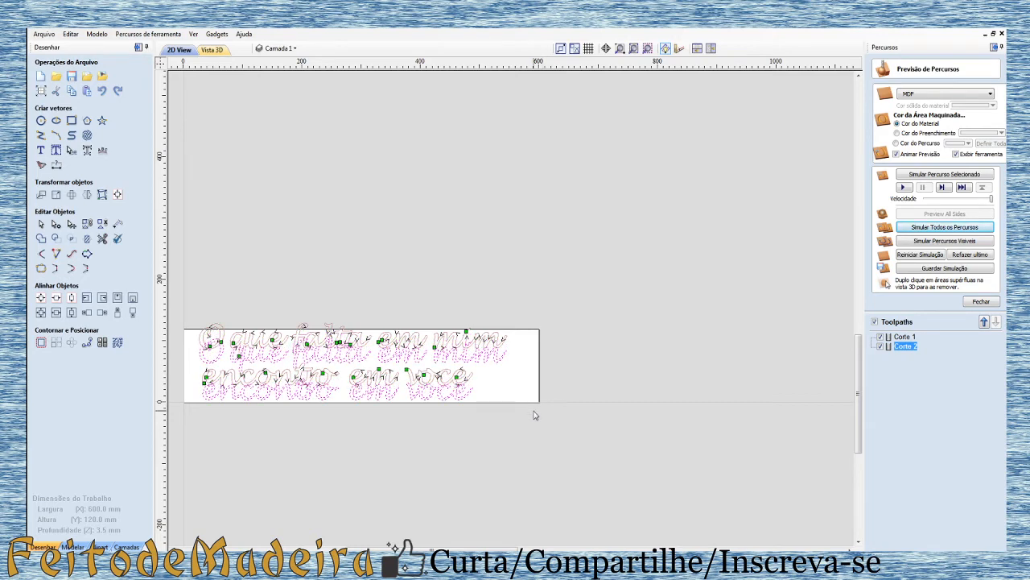
{"action": "key", "text": "Up"}
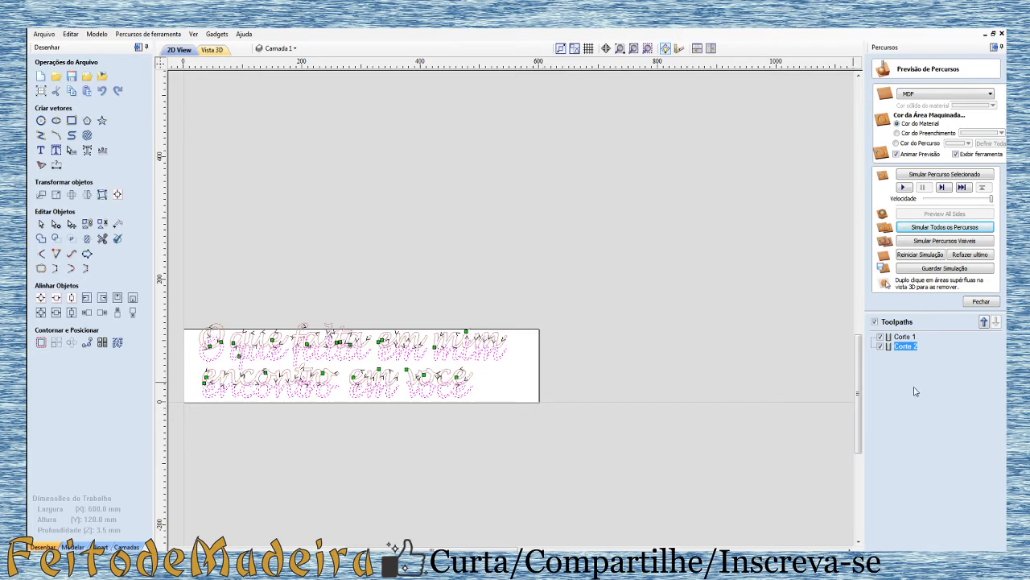
Step: Recalculate all toolpaths for the moved lettering
{"action": "right_click", "coordinate": [901, 338]}
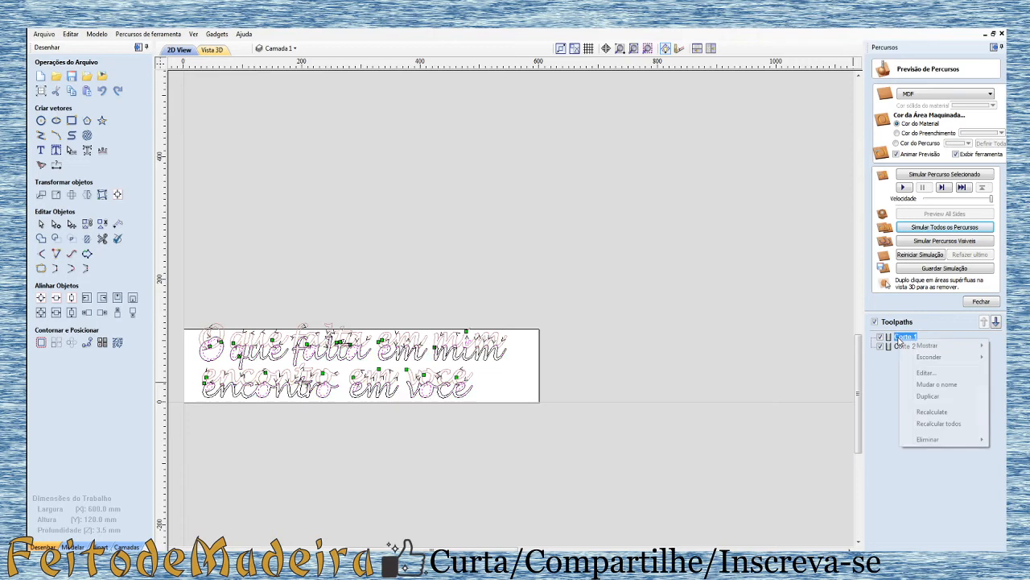
{"action": "left_click", "coordinate": [940, 424]}
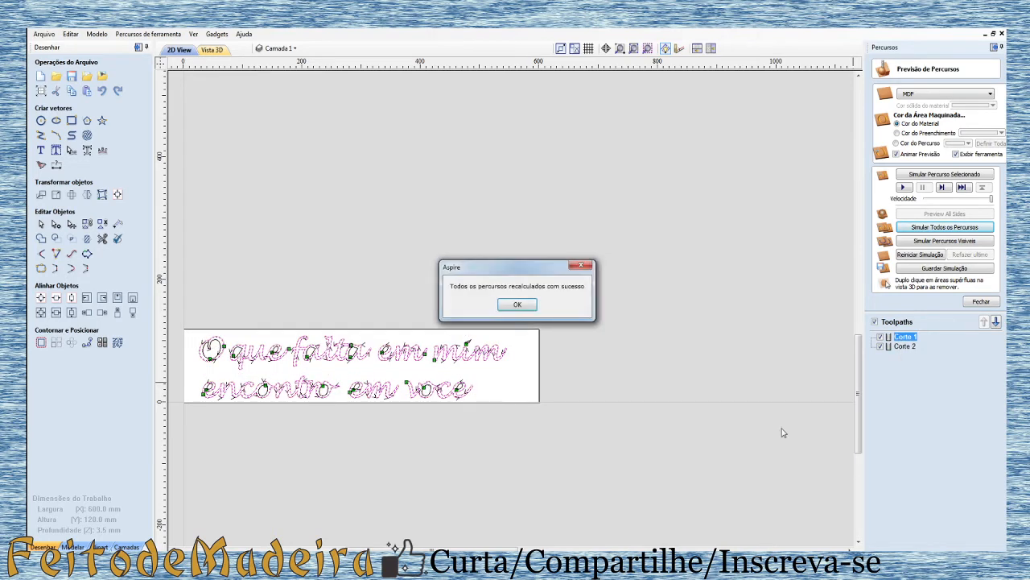
{"action": "left_click", "coordinate": [515, 313]}
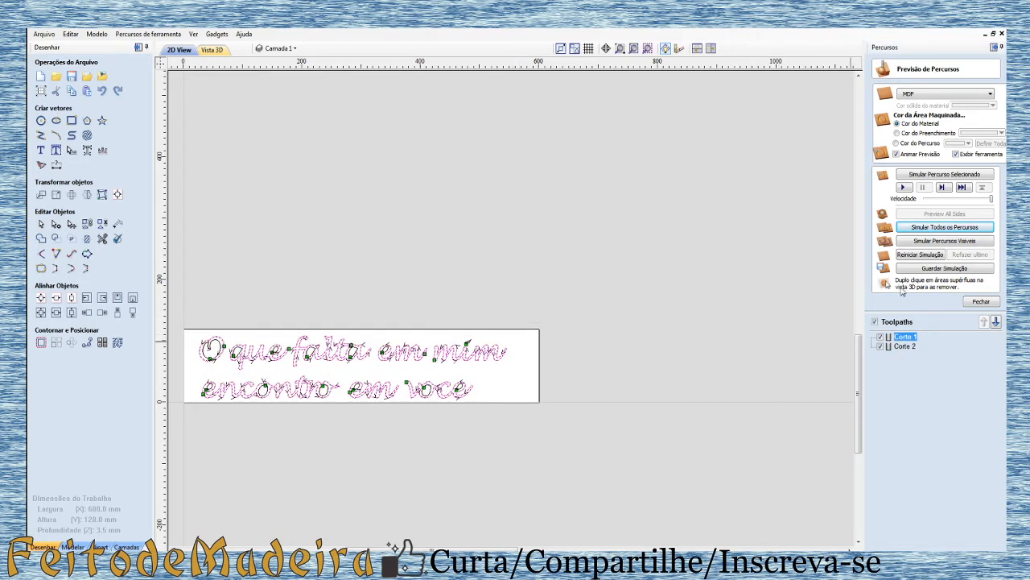
Step: Simulate all toolpaths on the resized MDF board and show the whole cut phrase in 3D
{"action": "left_click", "coordinate": [934, 228]}
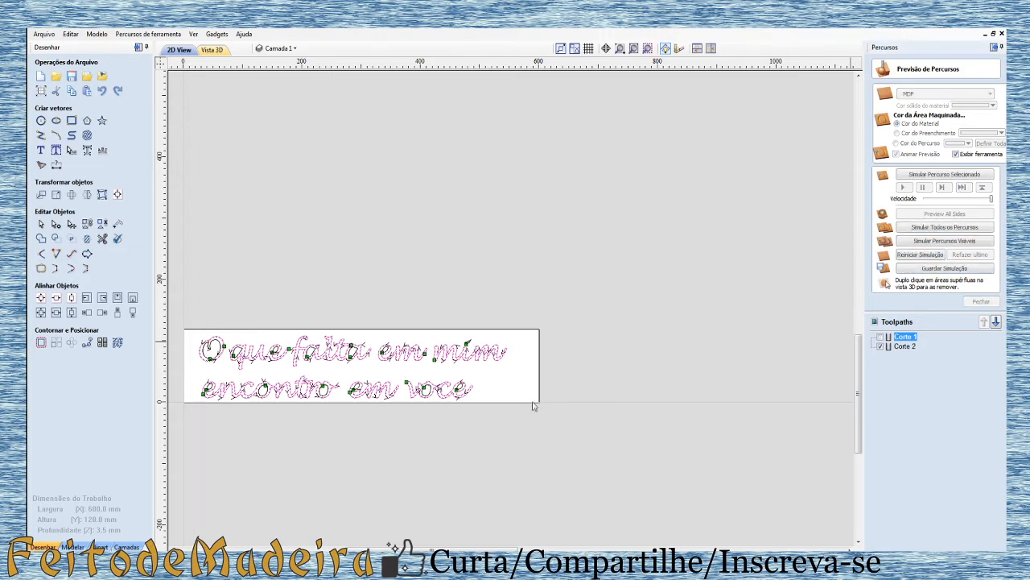
{"action": "left_click", "coordinate": [210, 50]}
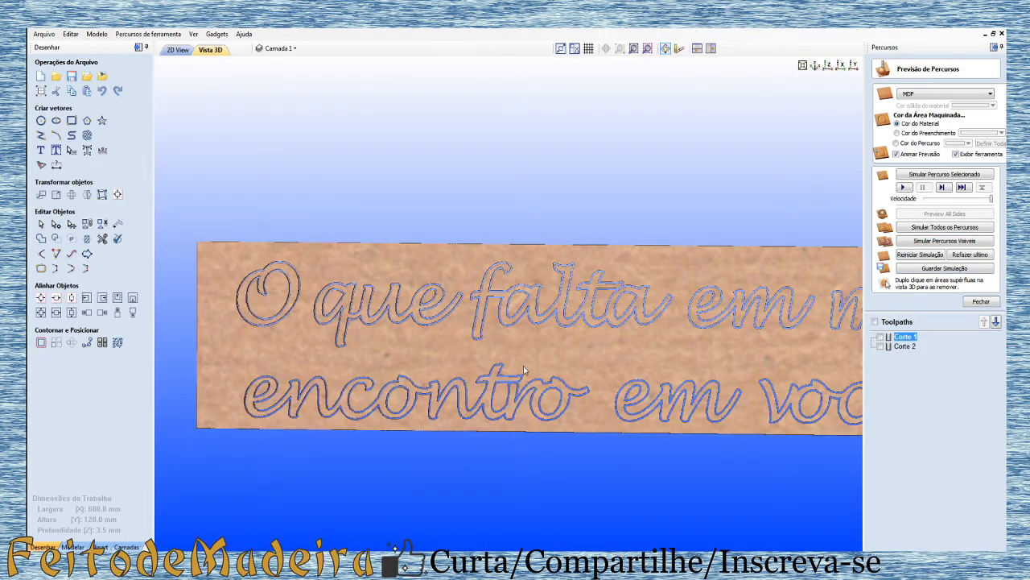
{"action": "scroll", "coordinate": [493, 375], "scroll_direction": "down", "scroll_amount": 3}
{"action": "middle_click_drag", "start_coordinate": [490, 374], "coordinate": [397, 357]}
{"action": "scroll", "coordinate": [407, 355], "scroll_direction": "down", "scroll_amount": 2}
{"action": "scroll", "coordinate": [572, 360], "scroll_direction": "up", "scroll_amount": 3}
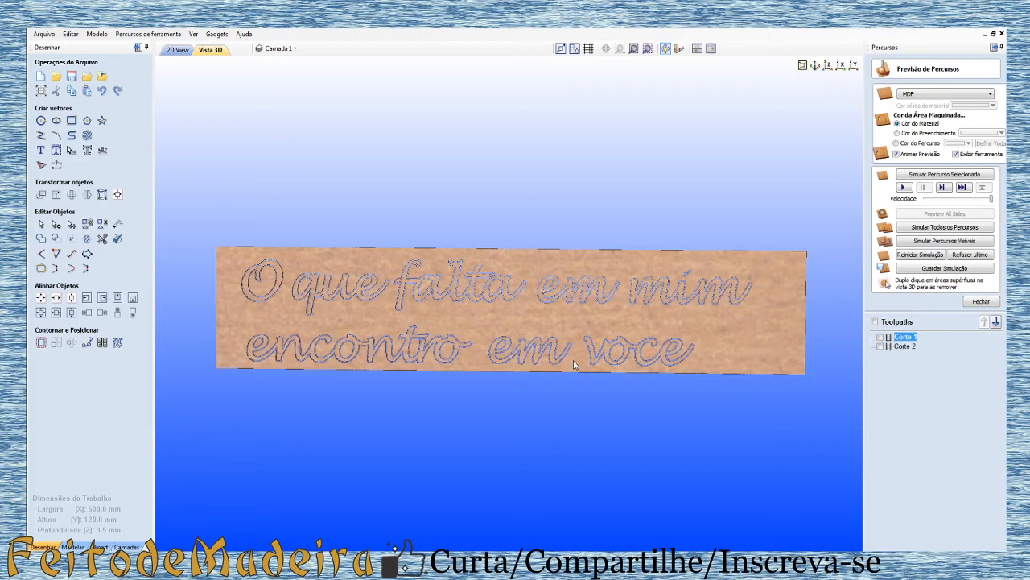
Step: Remove the surrounding waste board and loose pieces inside letters, including the capital O, from the 3D simulation
{"action": "double_click", "coordinate": [386, 321]}
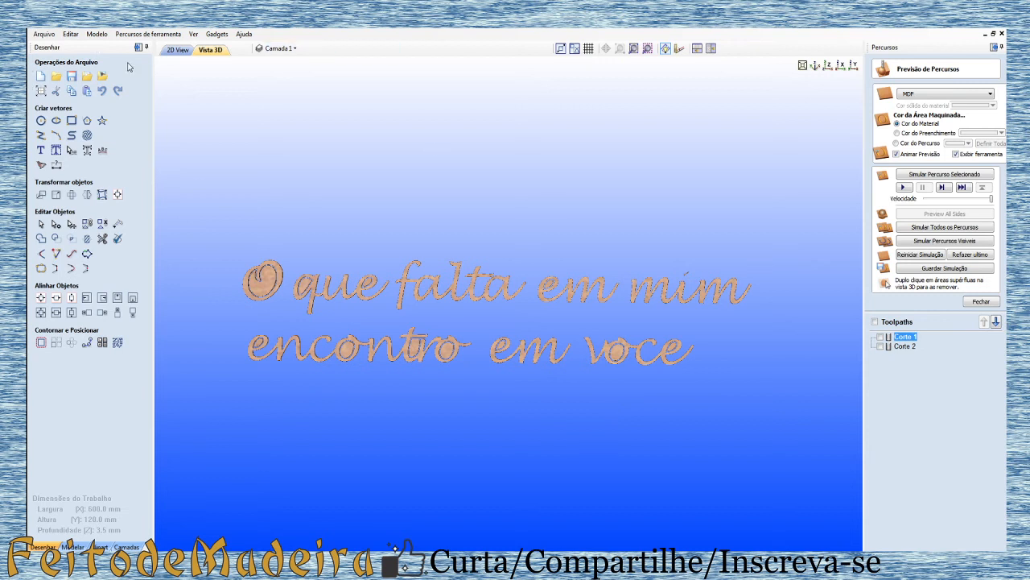
{"action": "double_click", "coordinate": [254, 293]}
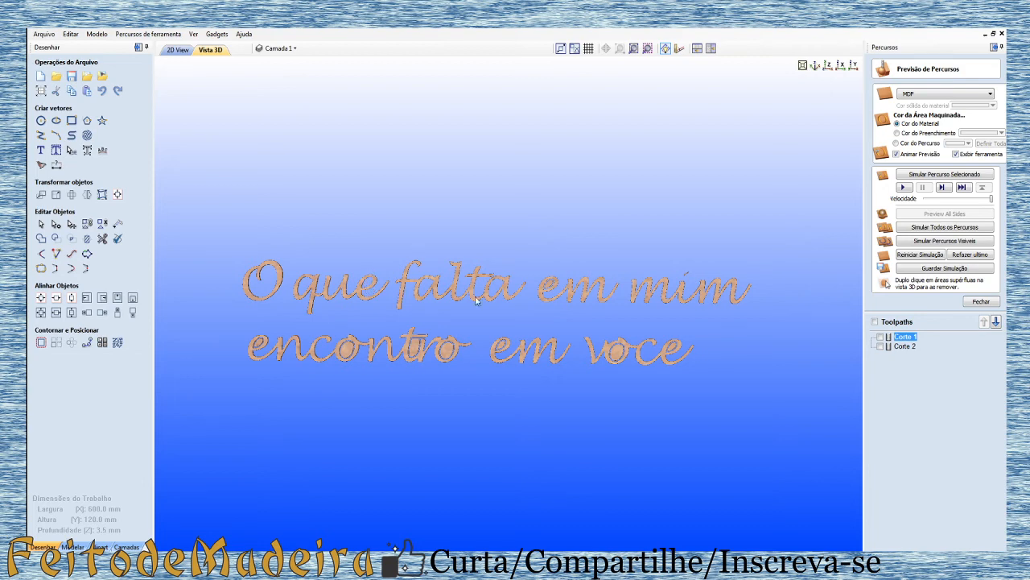
{"action": "scroll", "coordinate": [507, 294], "scroll_direction": "up", "scroll_amount": 3}
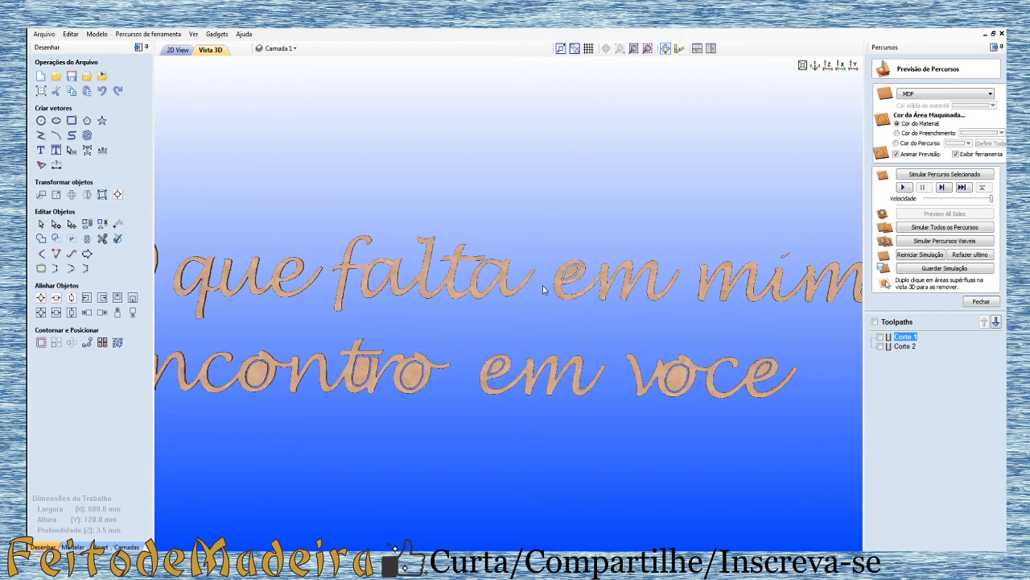
{"action": "scroll", "coordinate": [555, 283], "scroll_direction": "down", "scroll_amount": 1}
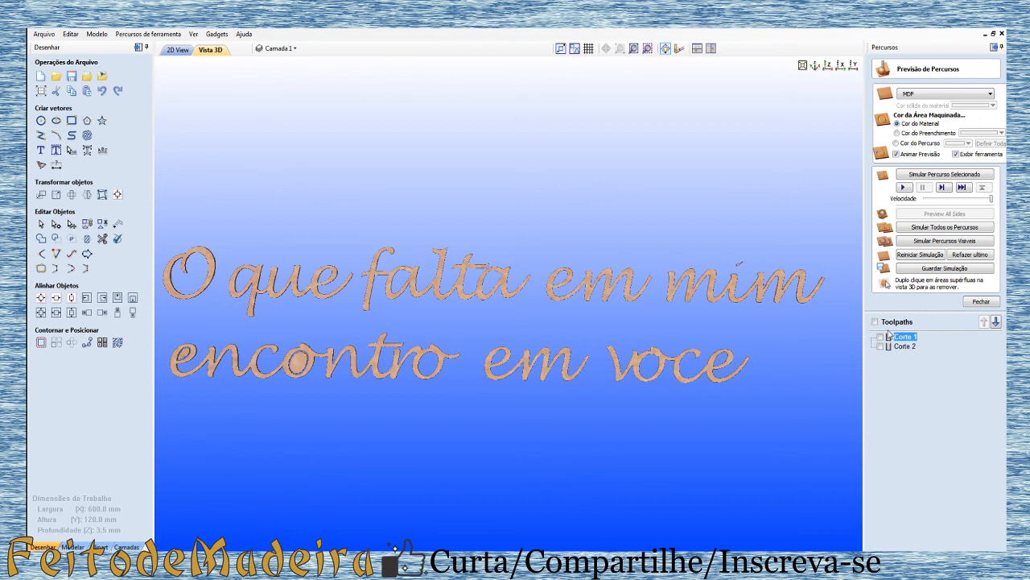
Step: Review the 2D cutting settings of the Corte 1 toolpath and leave them without recalculating
{"action": "double_click", "coordinate": [900, 338]}
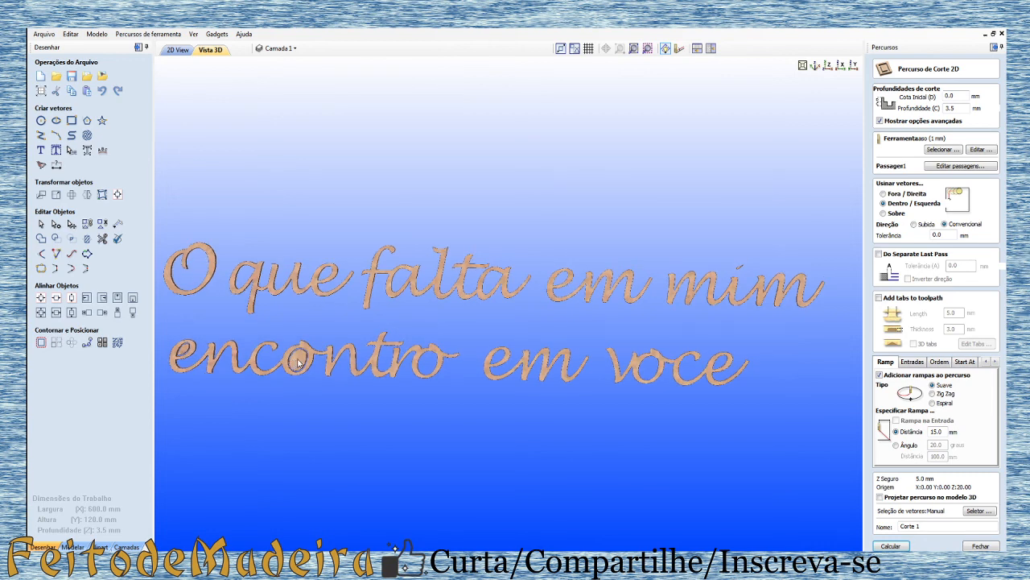
{"action": "left_click", "coordinate": [980, 545]}
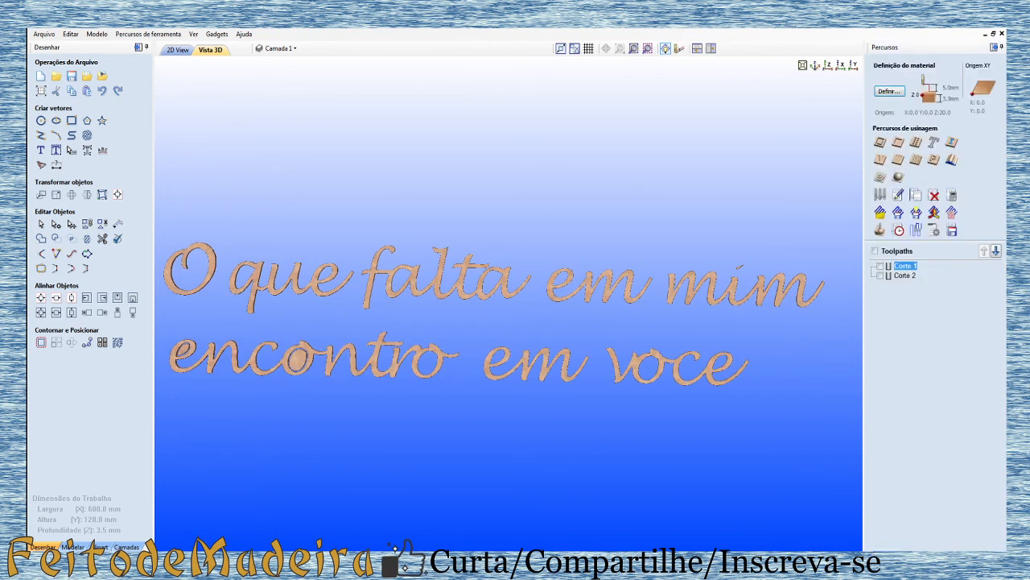